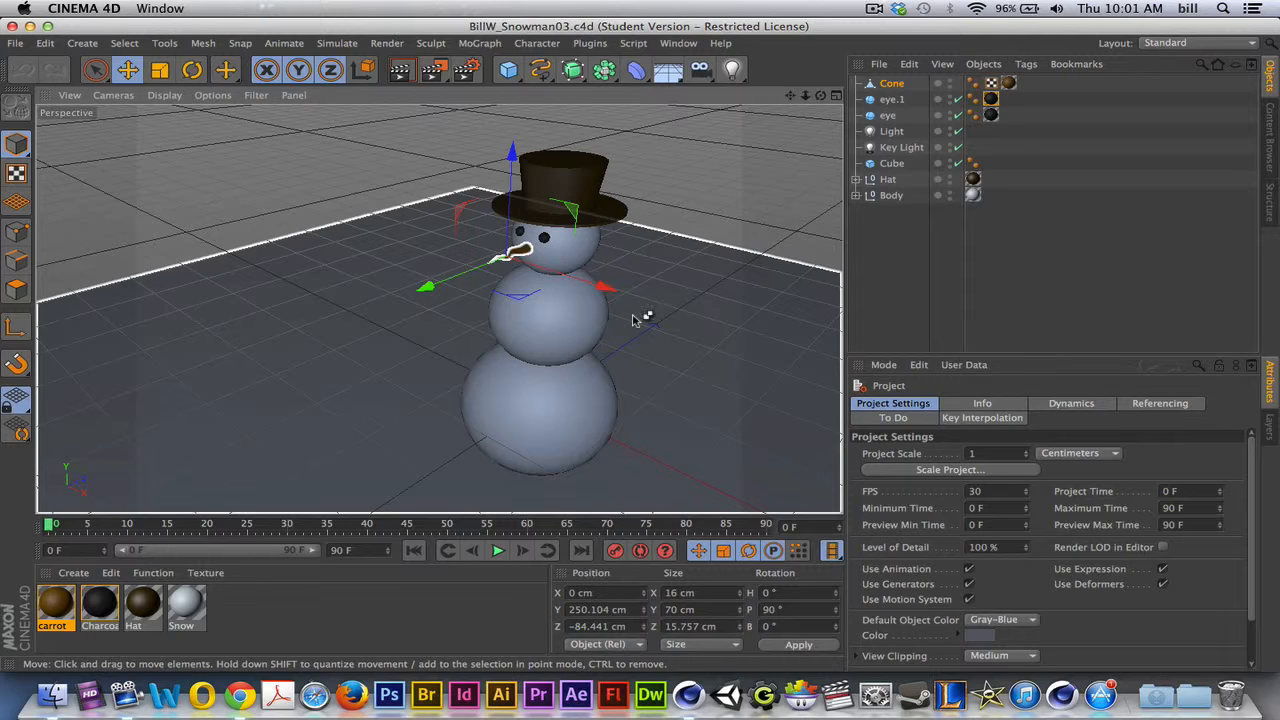
- Create a new project and add a cube primitive to the scene
key(super+n)
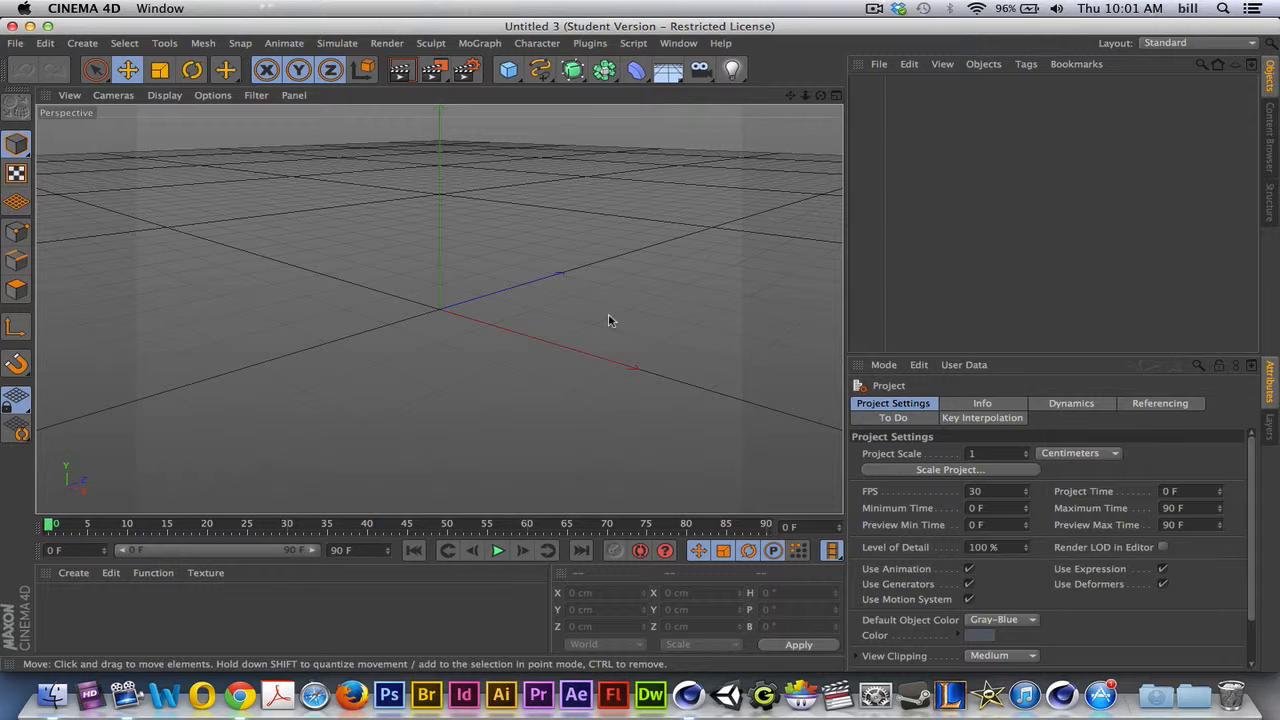
click(15, 43)
click(17, 45)
click(509, 69)
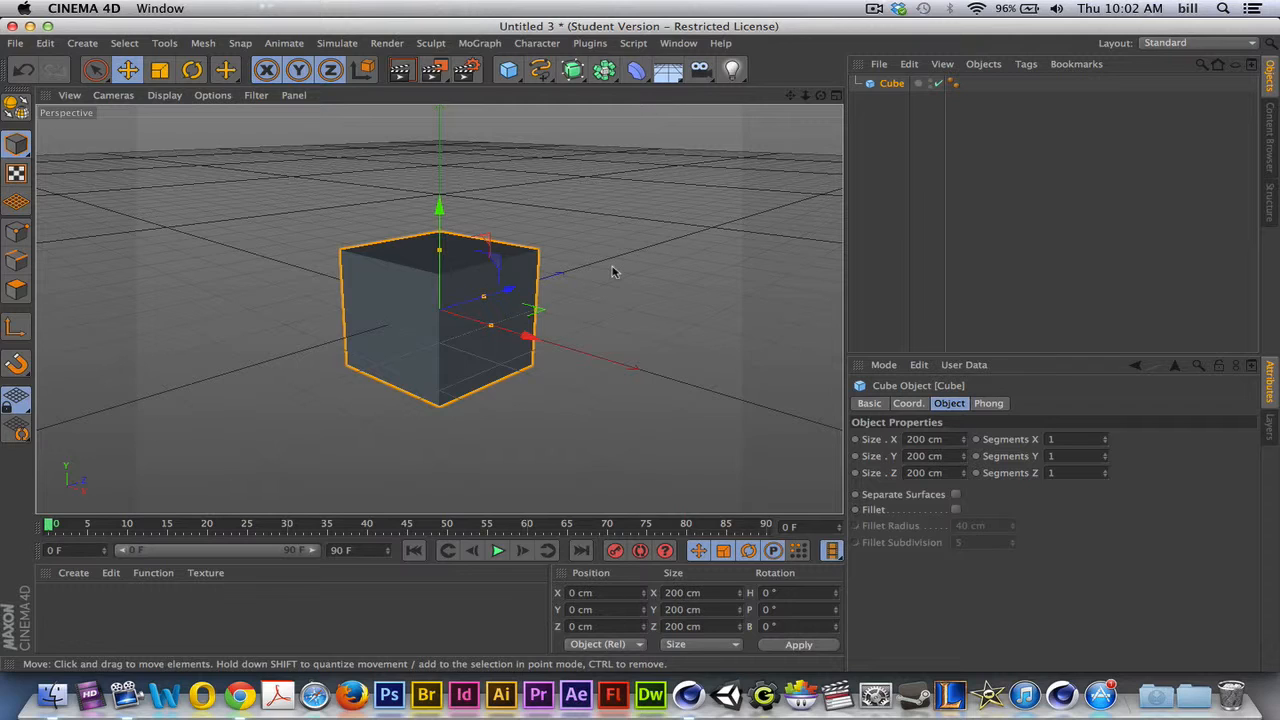
- Show the viewport in Gouraud Shading (Lines) and set the cube's X, Y and Z segments to 3 each
click(164, 96)
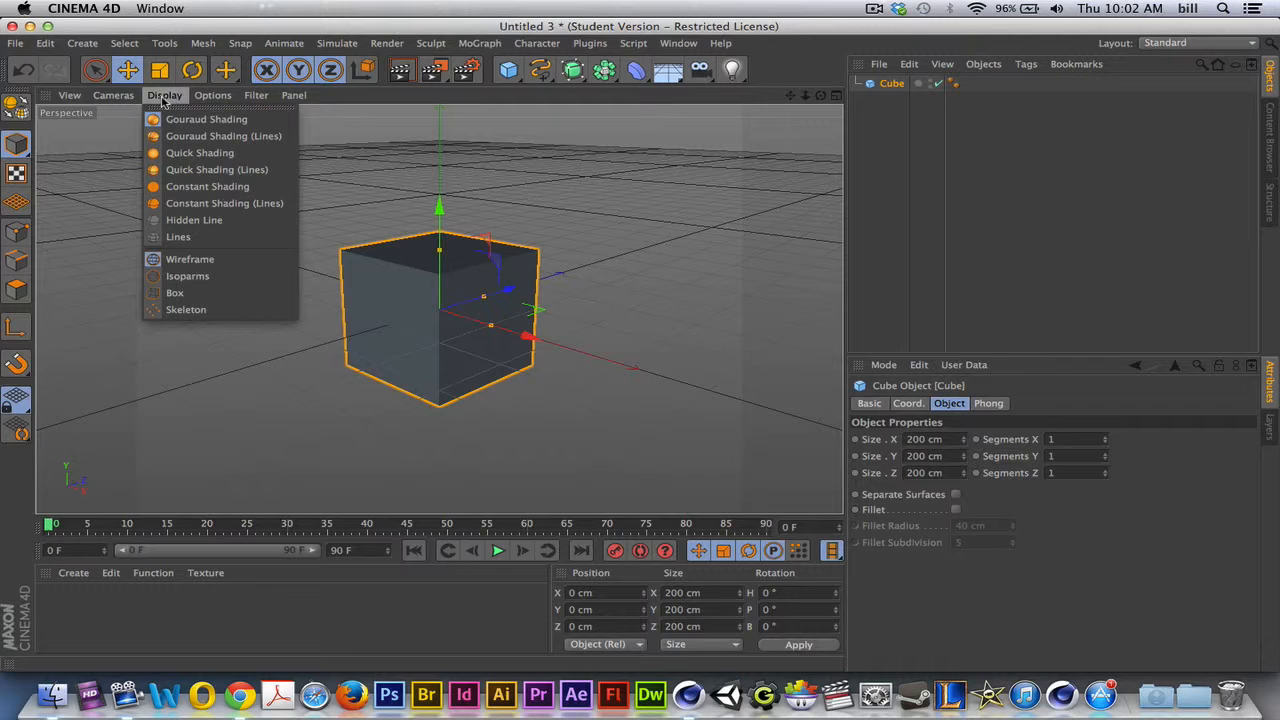
click(236, 140)
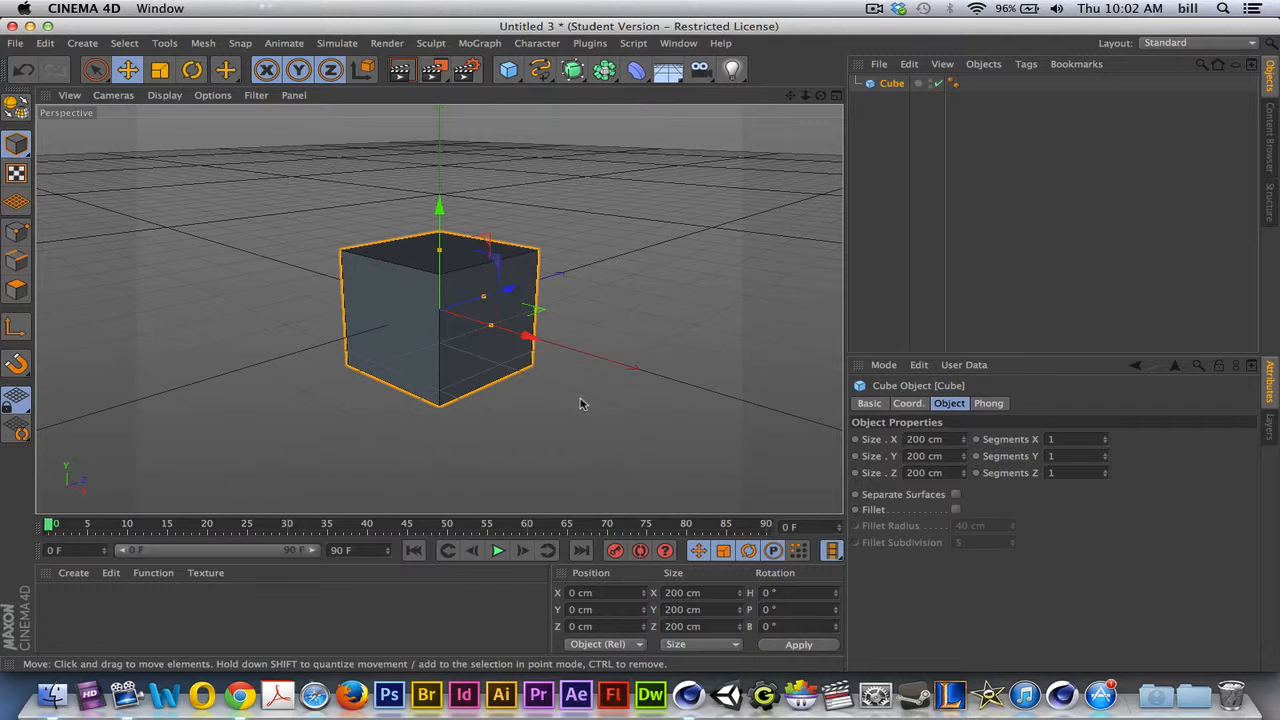
scroll(520, 396, up, 3)
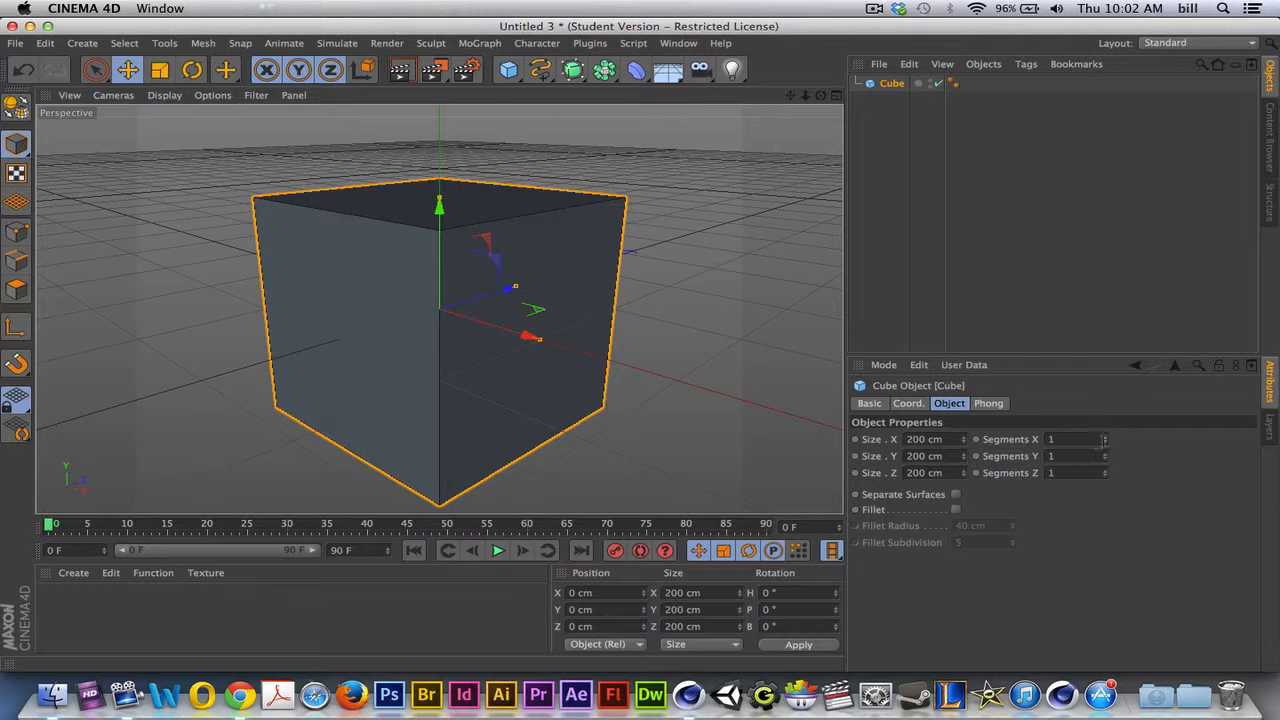
click(1106, 439)
click(1106, 439)
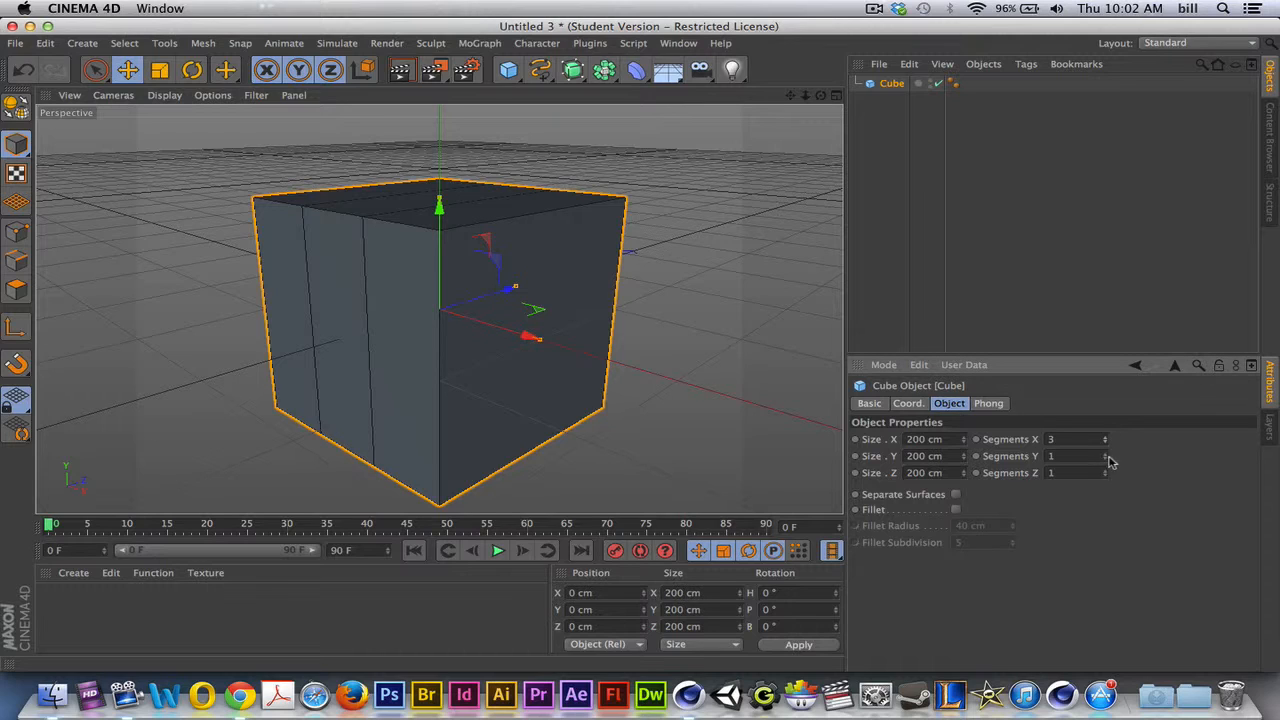
click(1106, 455)
click(1106, 455)
click(1106, 471)
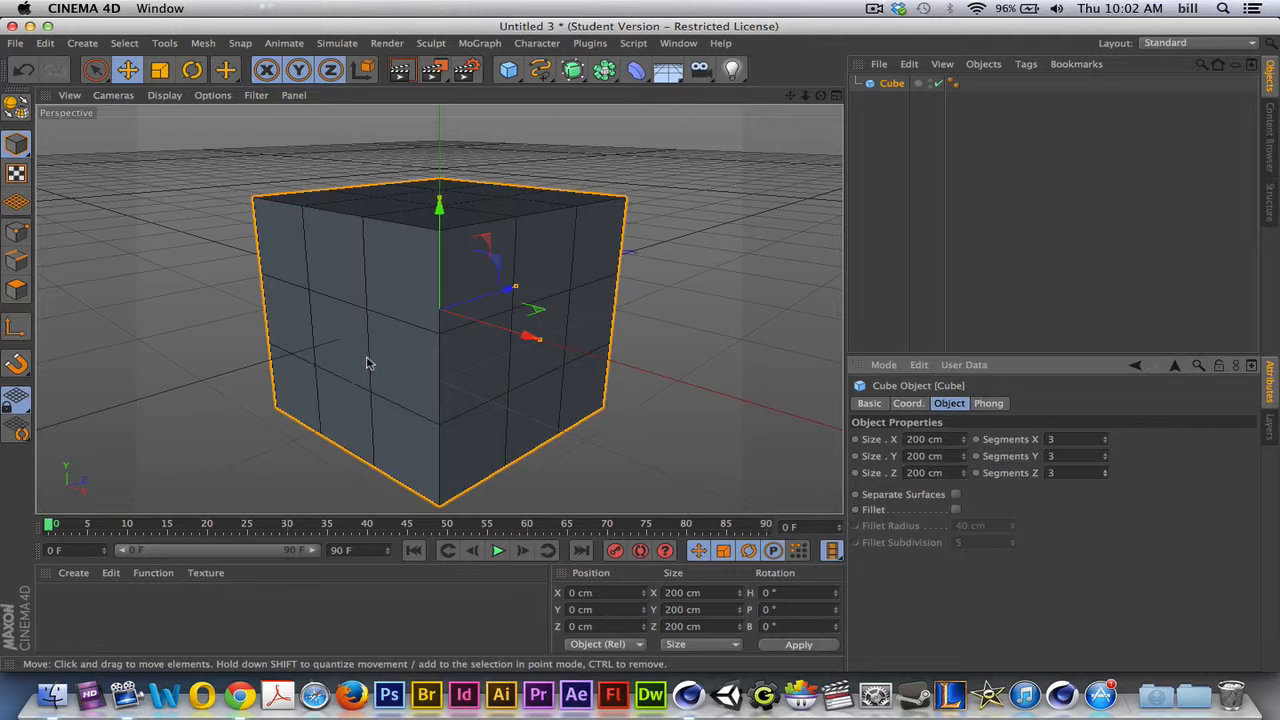
- Convert the cube to an editable polygon object and activate Live Selection in Polygon mode
scroll(371, 374, down, 3)
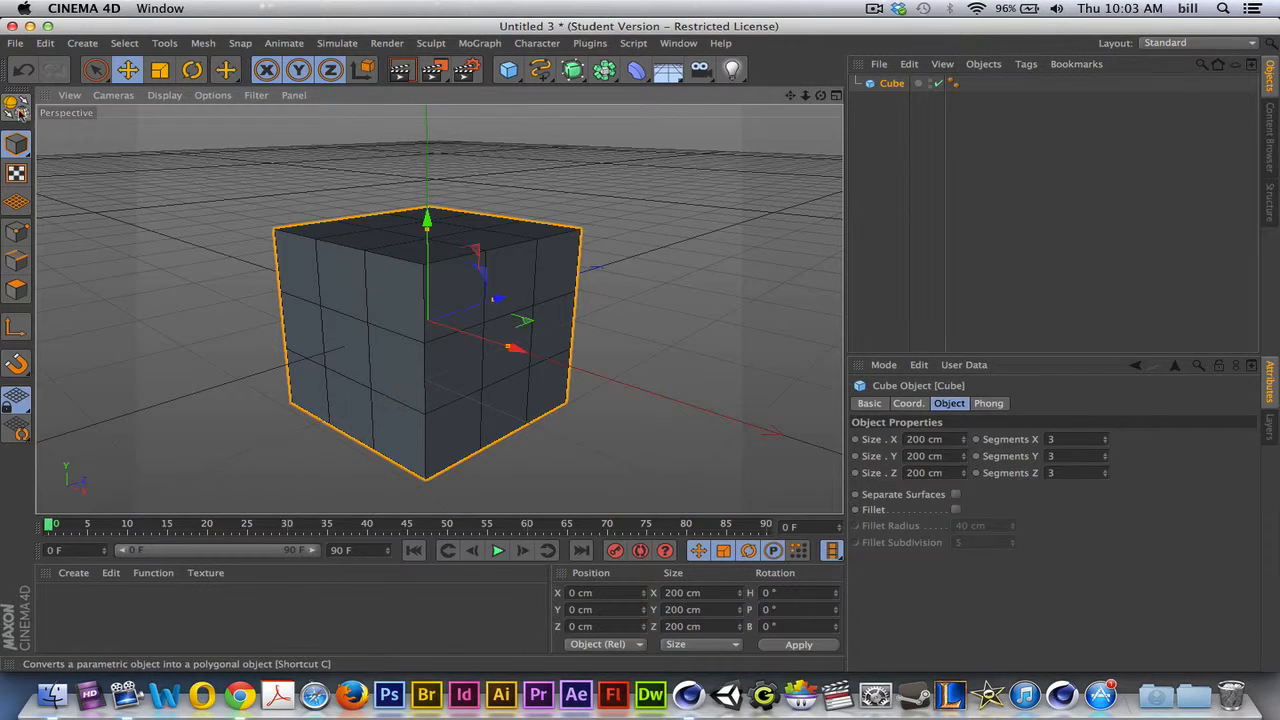
key(c)
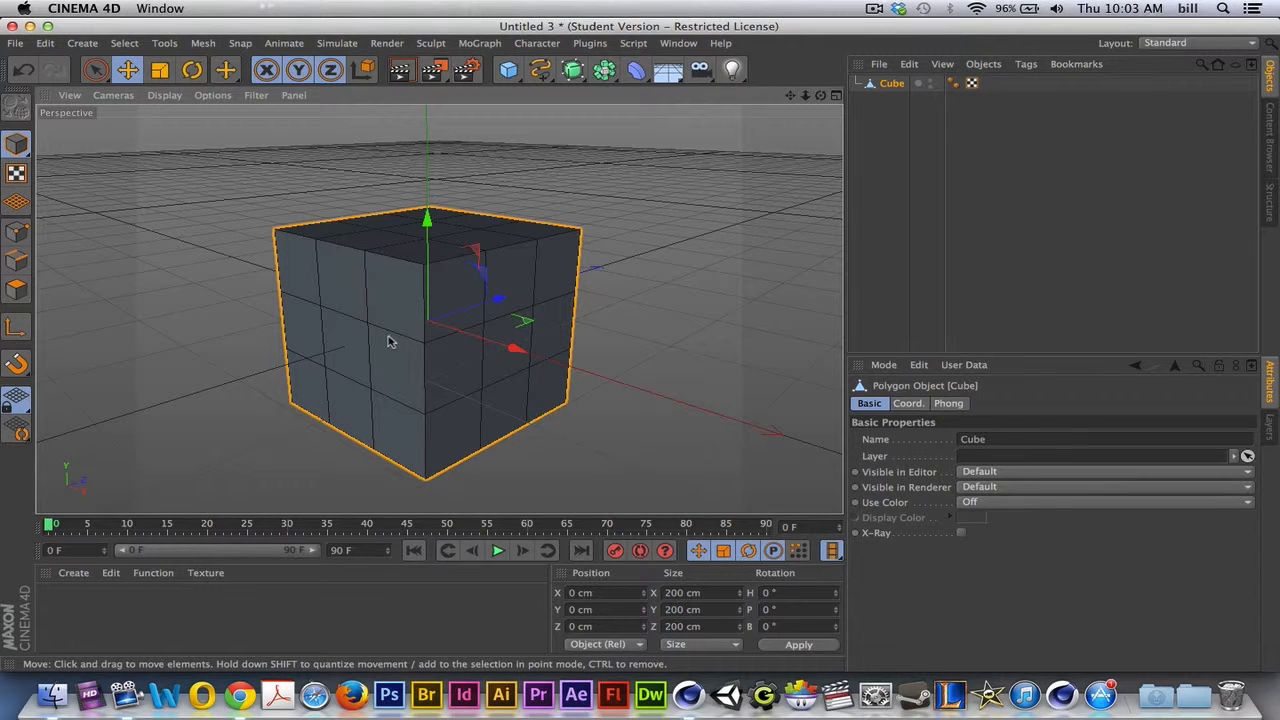
click(95, 69)
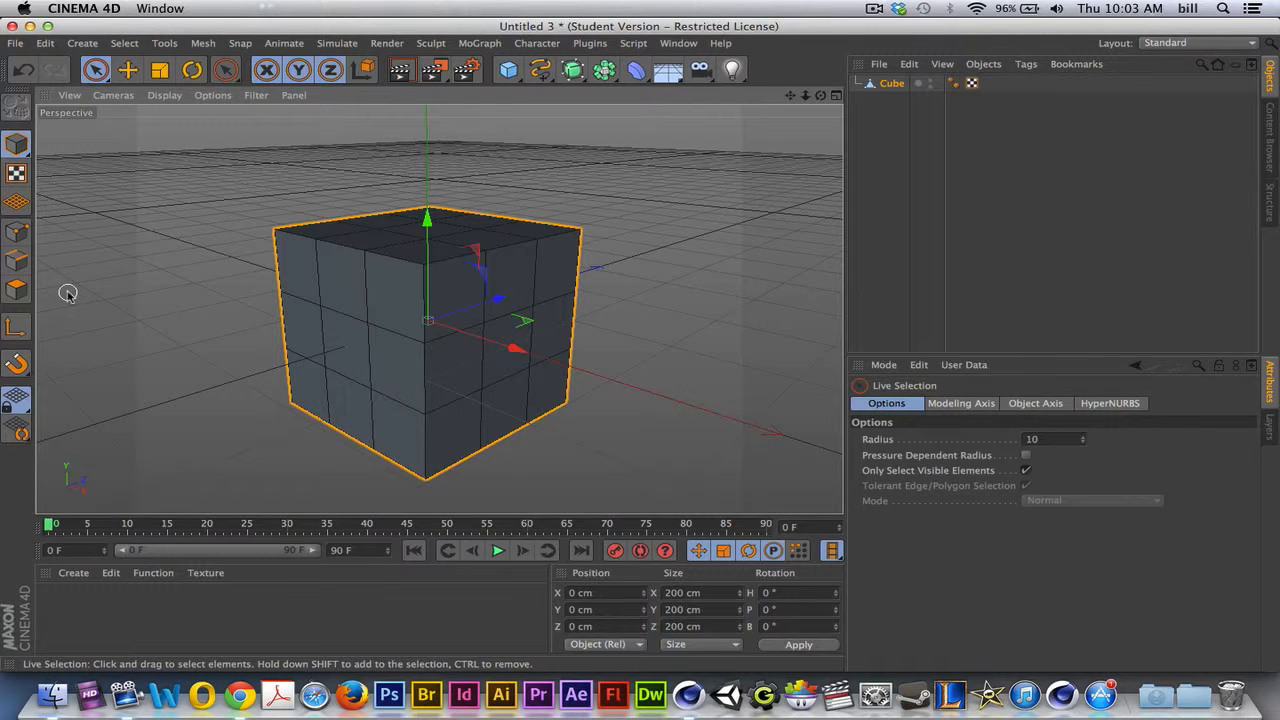
click(20, 292)
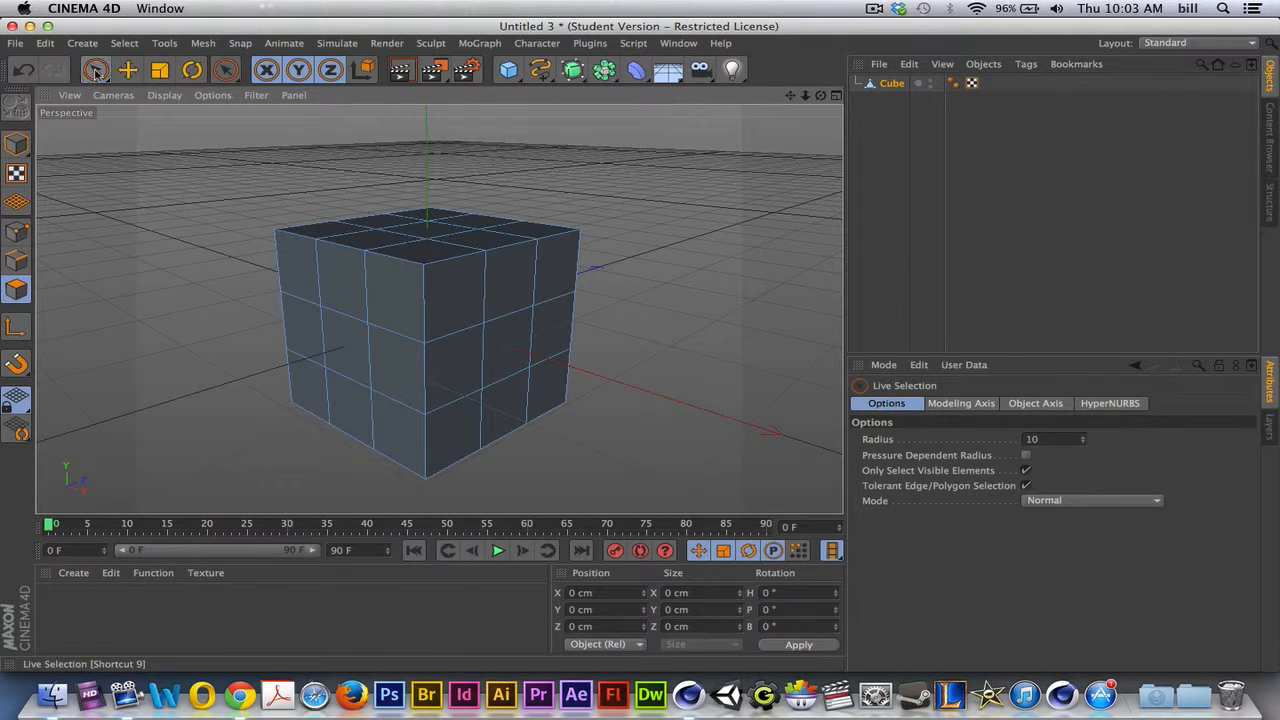
click(17, 289)
- Select the centre polygons of the cube's -Z, +X and top faces in turn, ending on the +X face
click(336, 340)
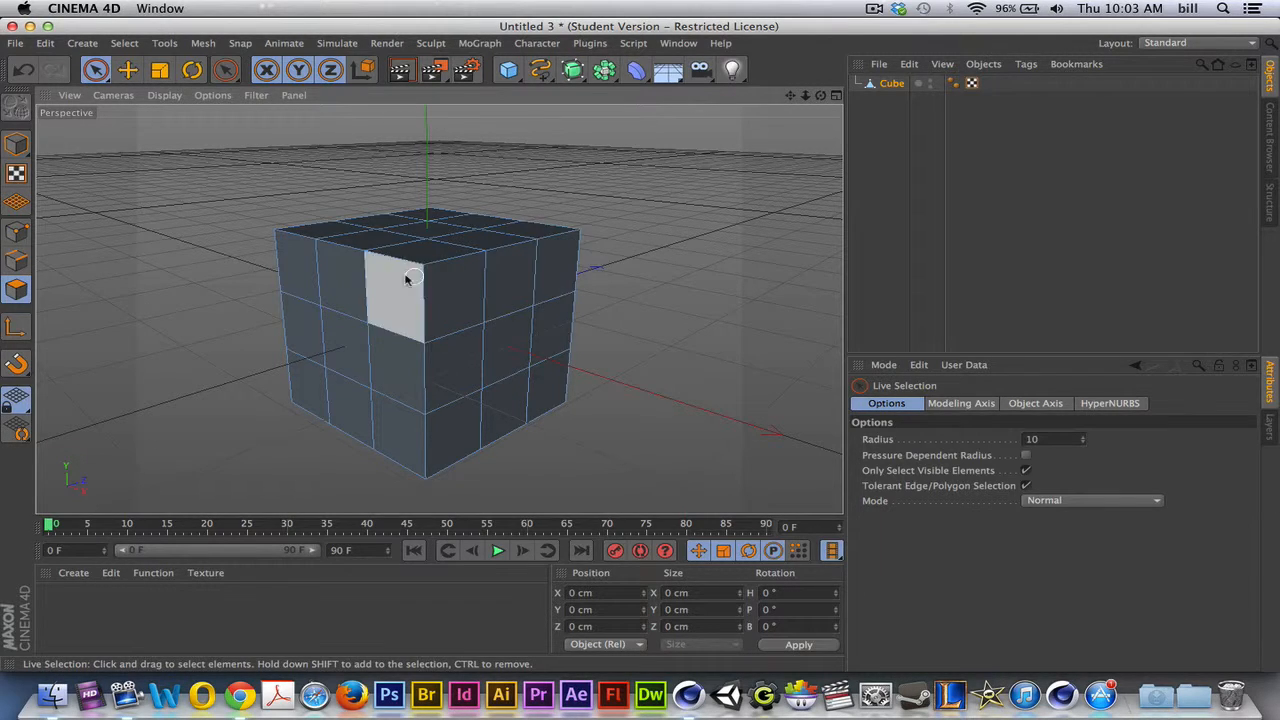
click(351, 349)
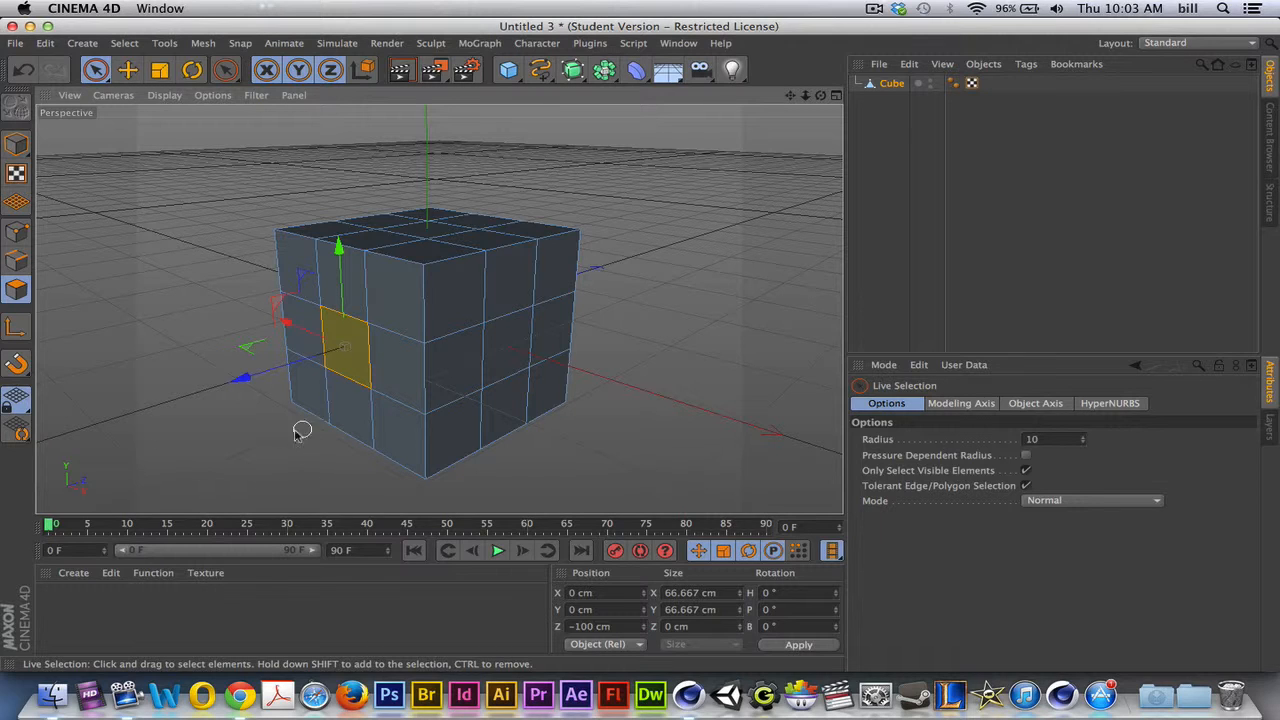
click(505, 357)
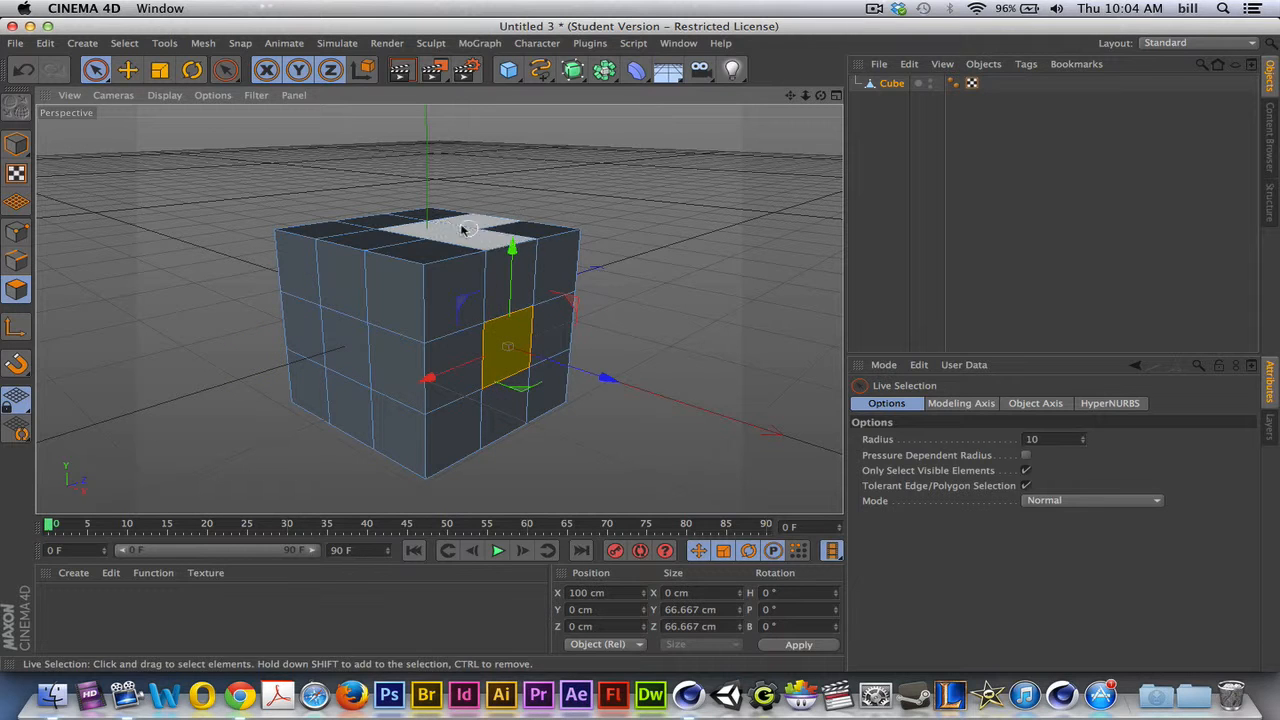
click(426, 230)
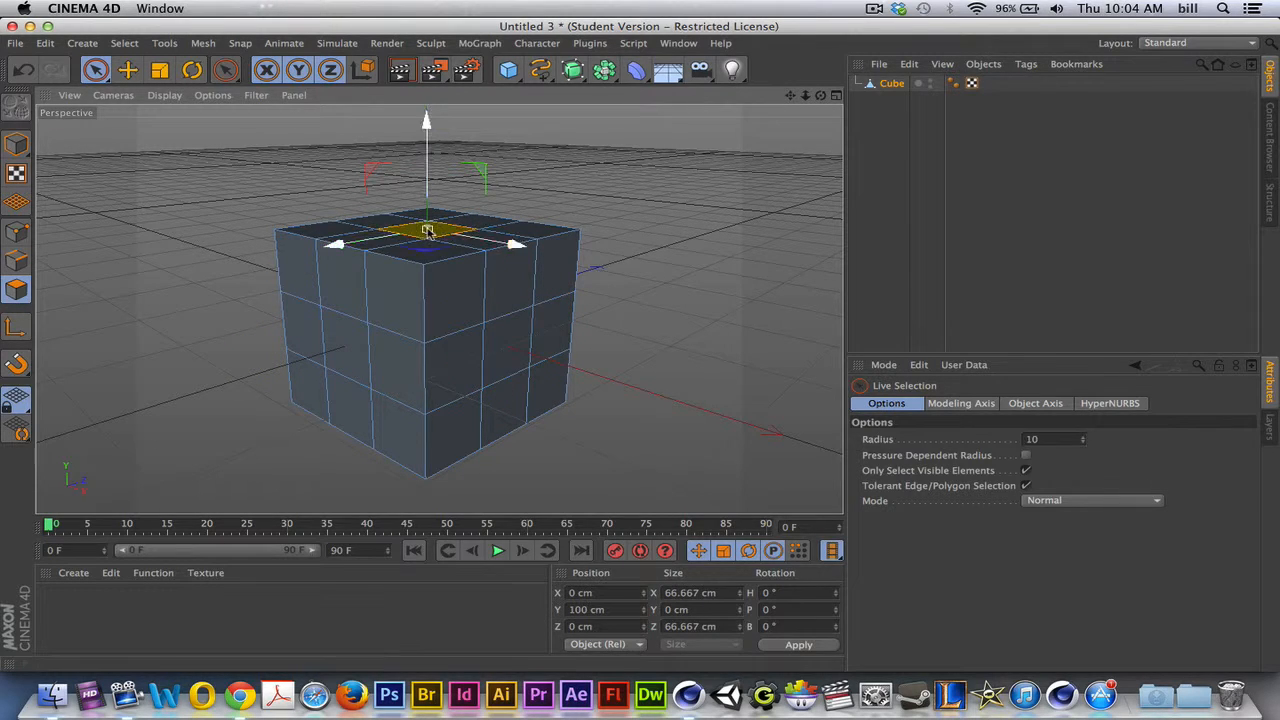
click(508, 352)
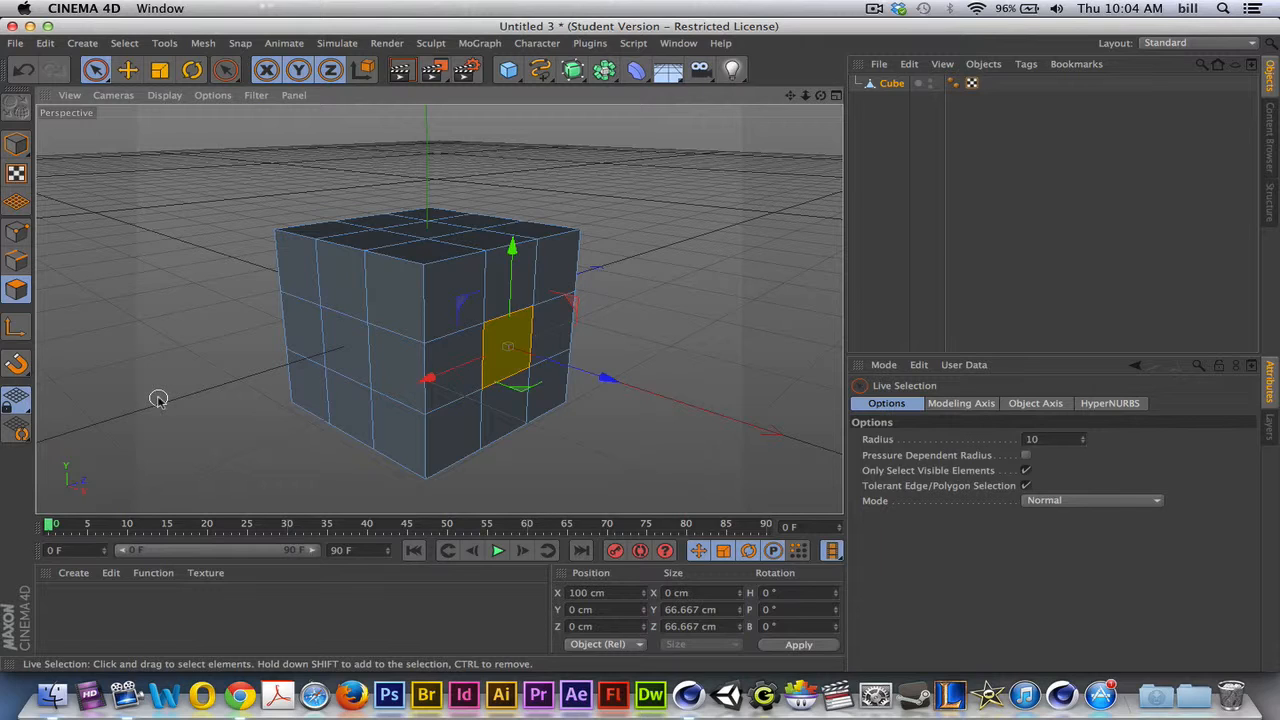
- Extrude the centre polygon of the cube's -Z face outward three times, by about 42, 31 and 28 cm
click(358, 344)
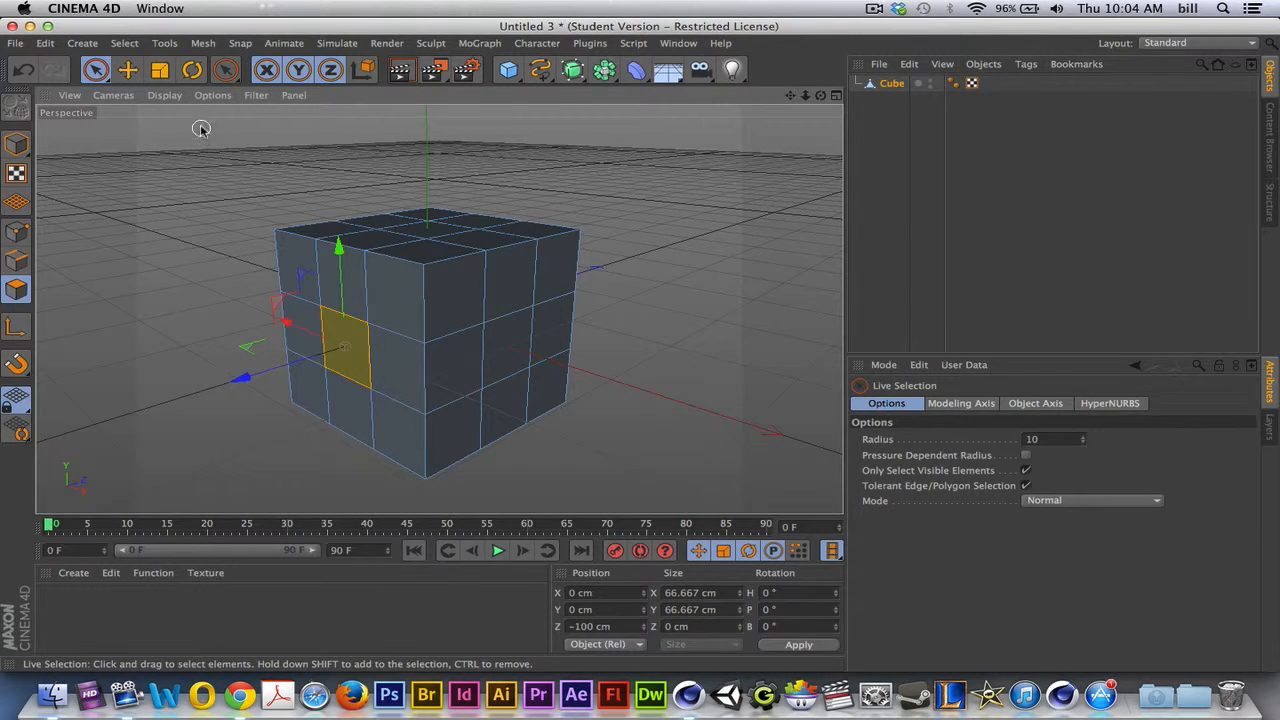
click(203, 44)
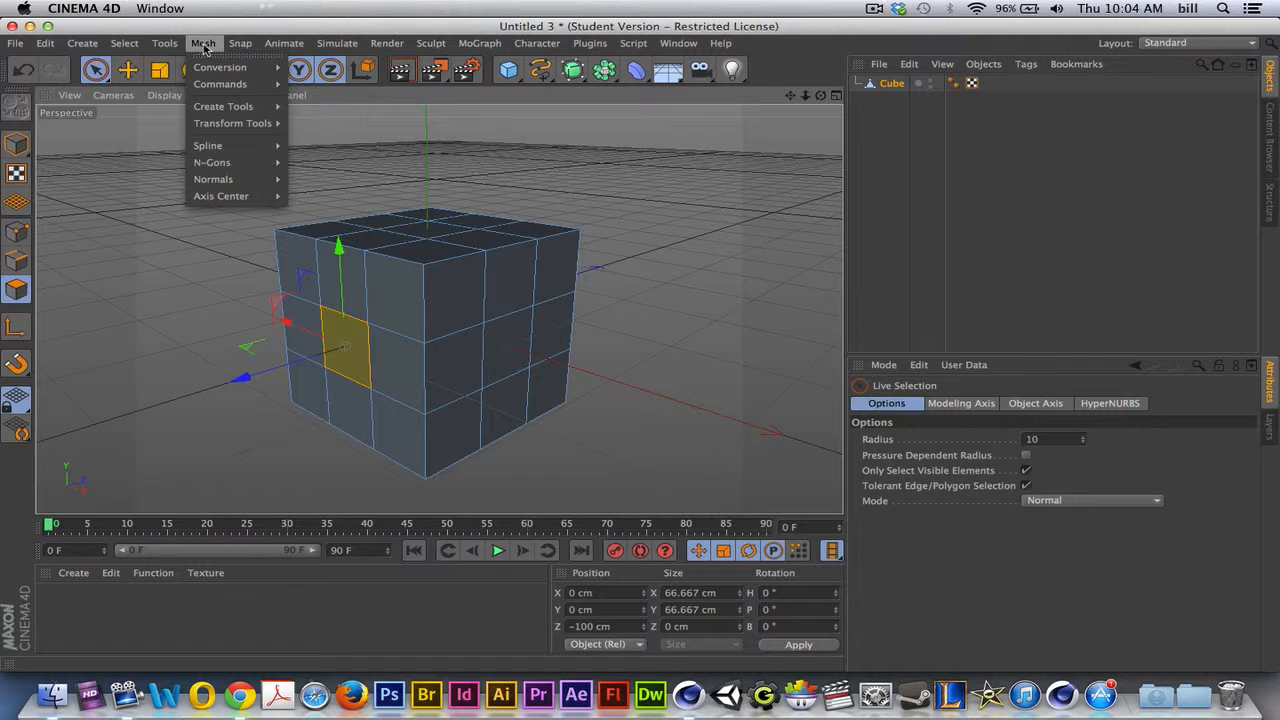
mouse_move(222, 106)
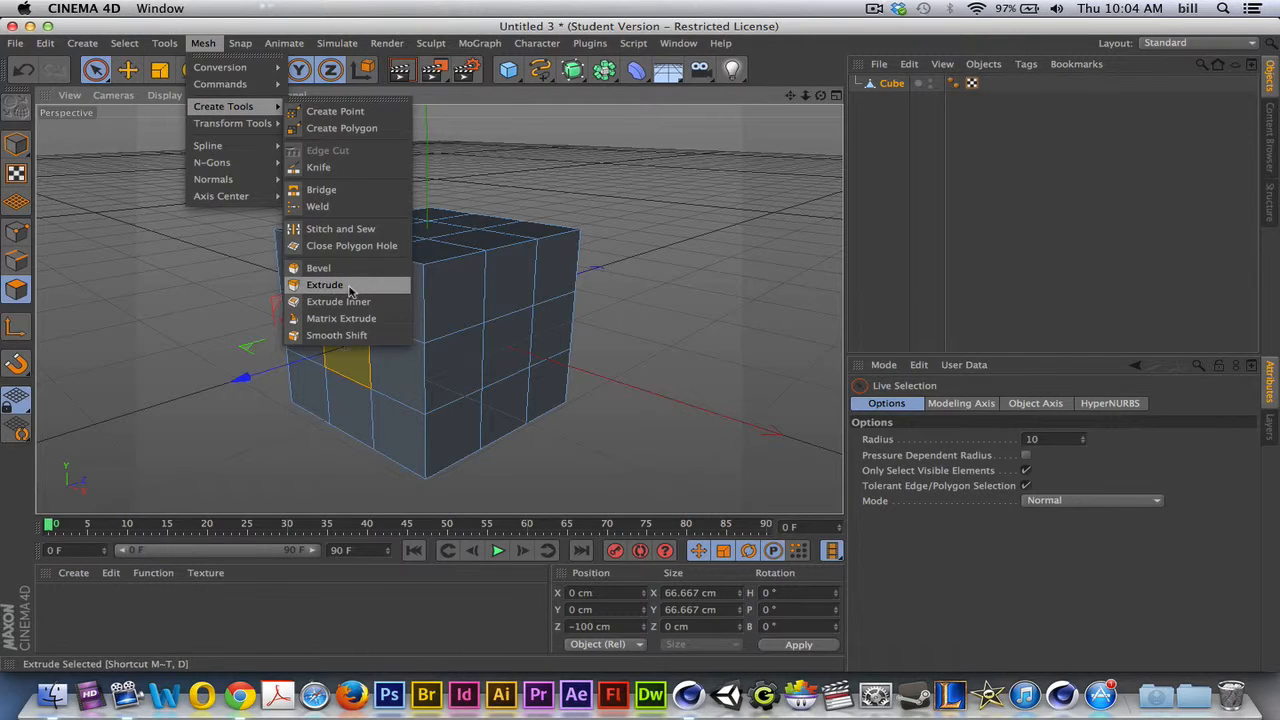
click(344, 287)
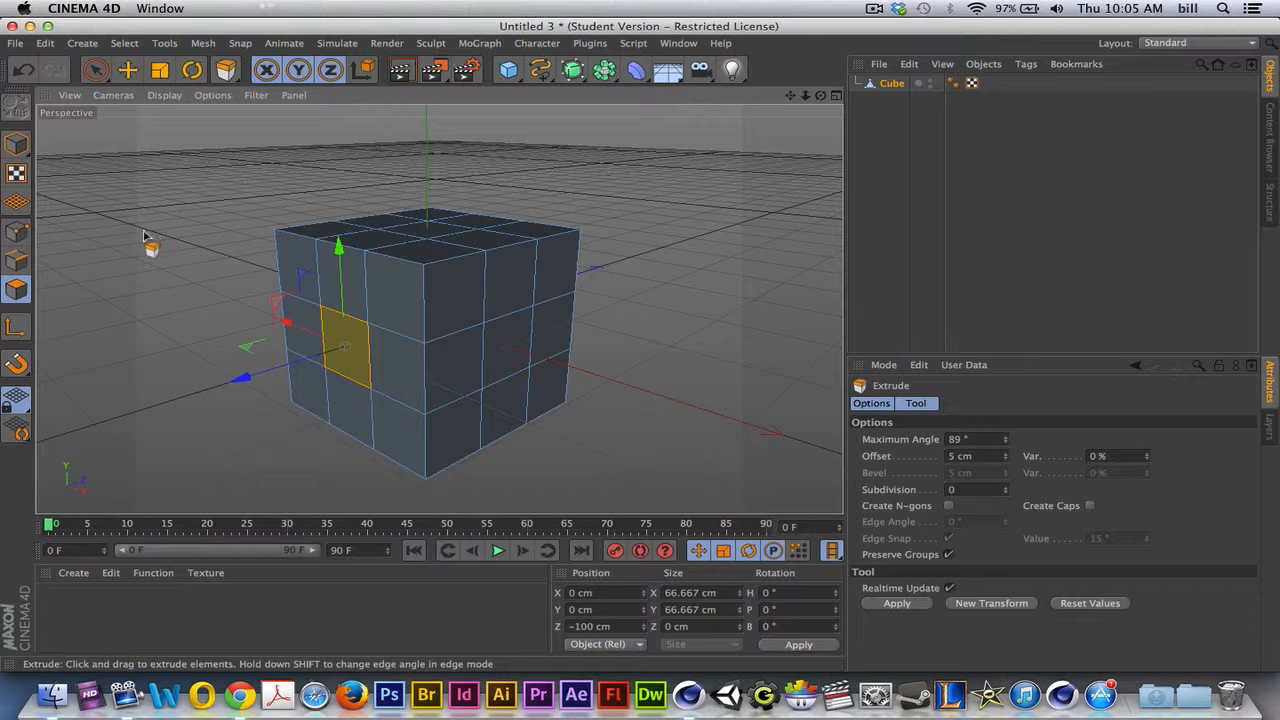
mouse_move(143, 236)
mouse_down()
mouse_move(76, 238)
mouse_move(237, 238)
mouse_move(142, 235)
mouse_up()
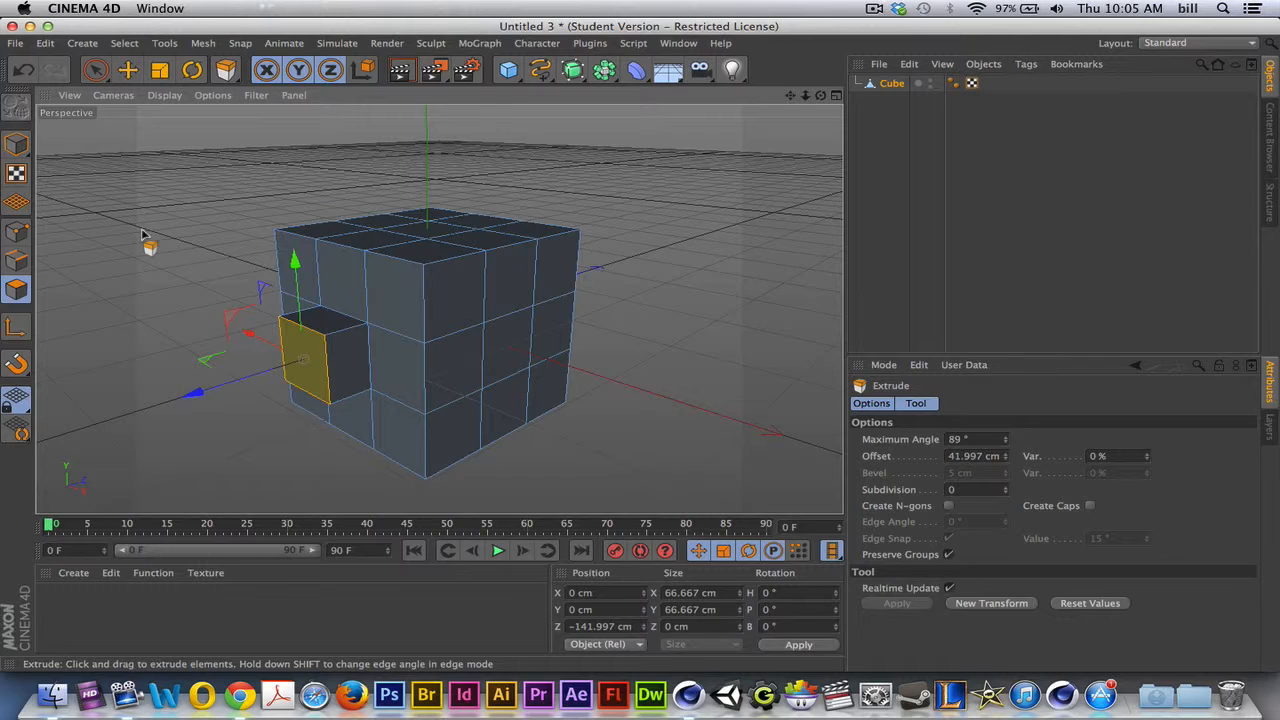
mouse_move(139, 184)
mouse_down()
mouse_move(195, 184)
mouse_move(141, 184)
mouse_up()
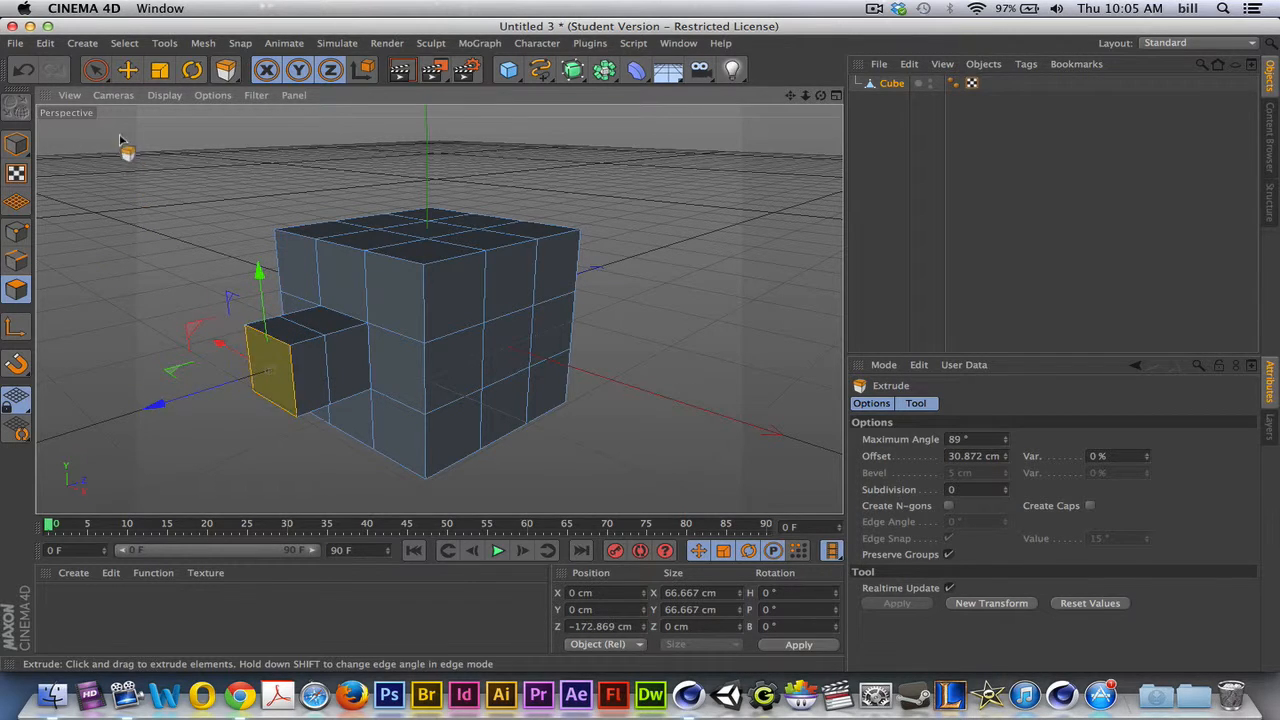
drag(120, 155, 154, 155)
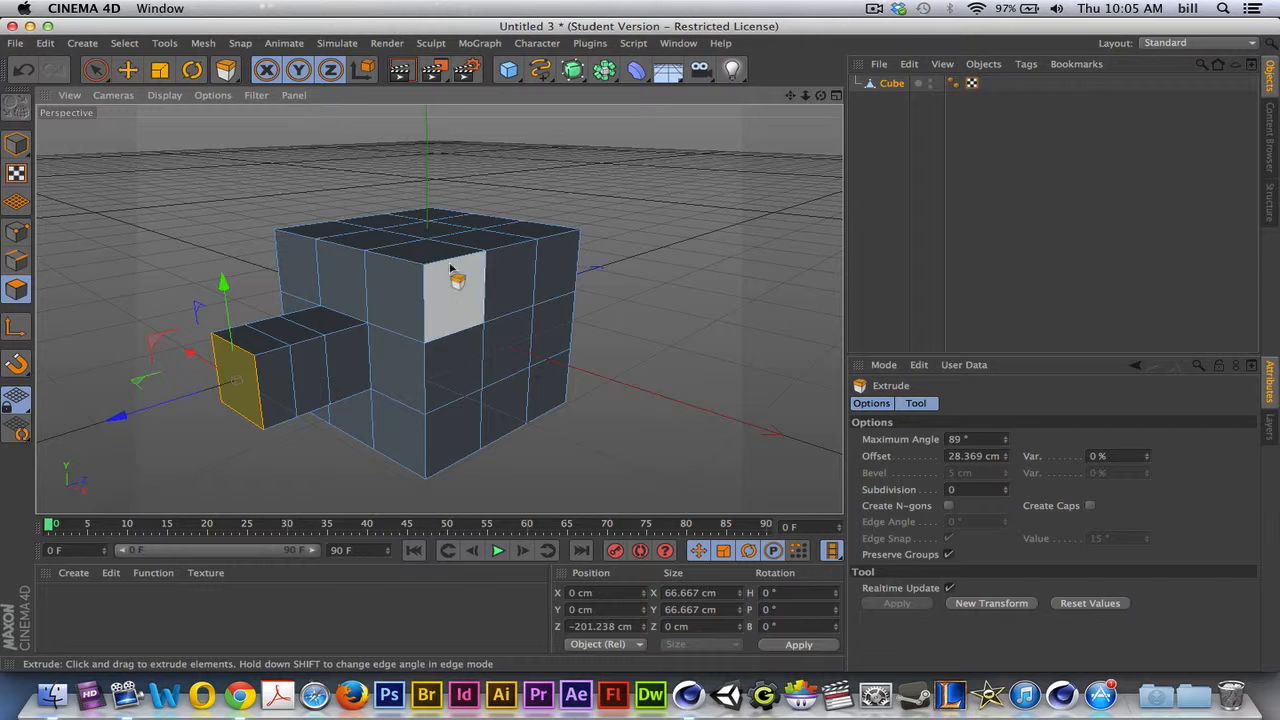
- Extrude the centre polygon of the cube's +X face about 24 cm and move it to about X 146, Y 21, Z 19 cm
click(507, 343)
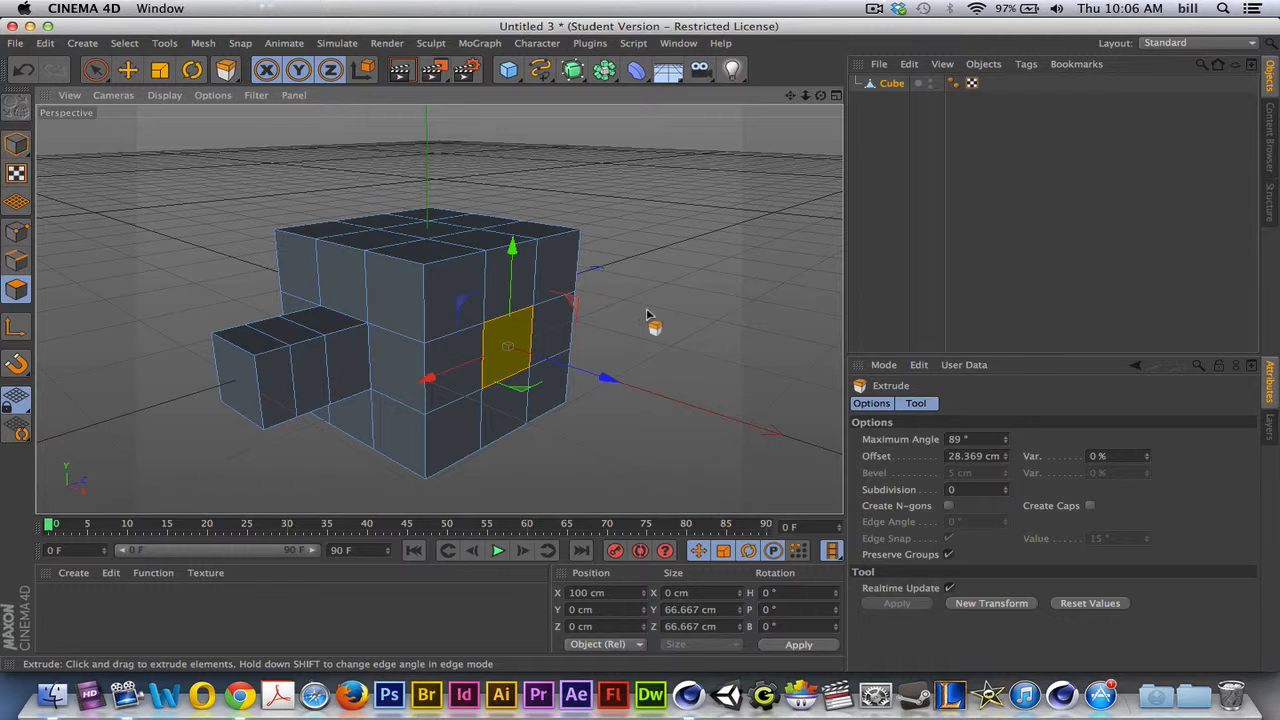
mouse_move(646, 312)
mouse_down()
mouse_move(670, 312)
mouse_move(651, 323)
mouse_up()
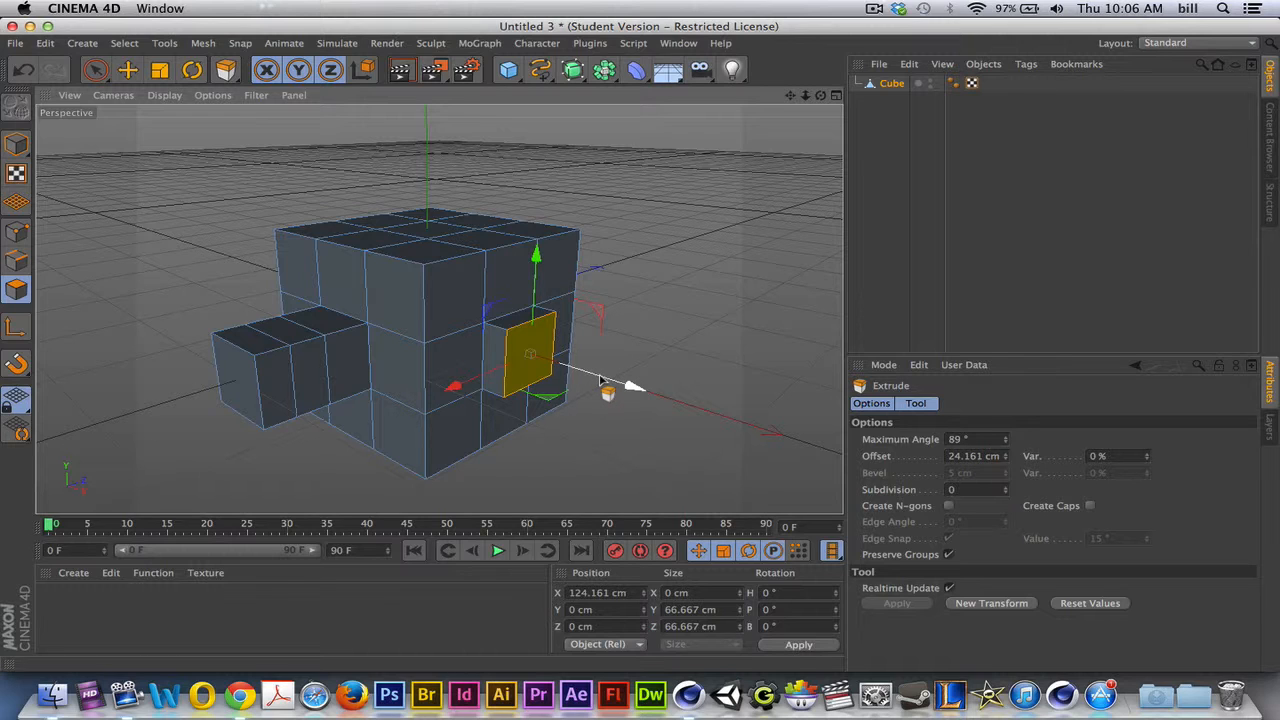
drag(537, 286, 509, 290)
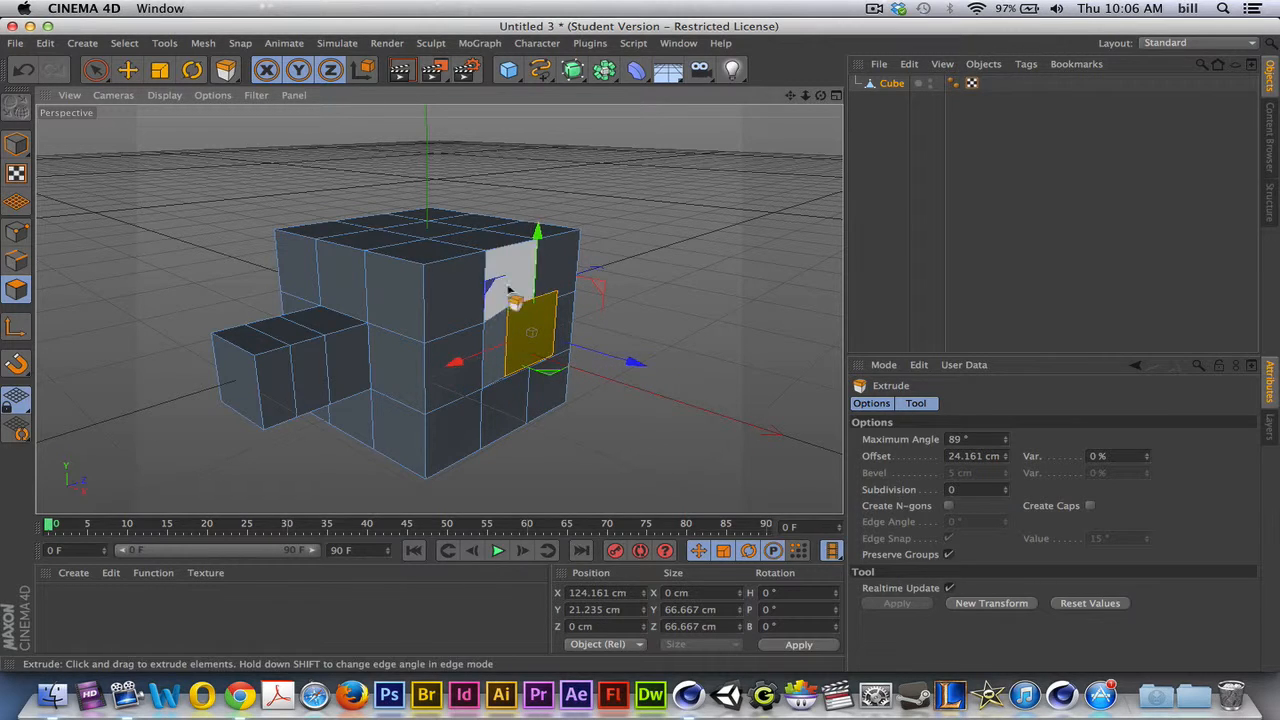
drag(465, 362, 671, 364)
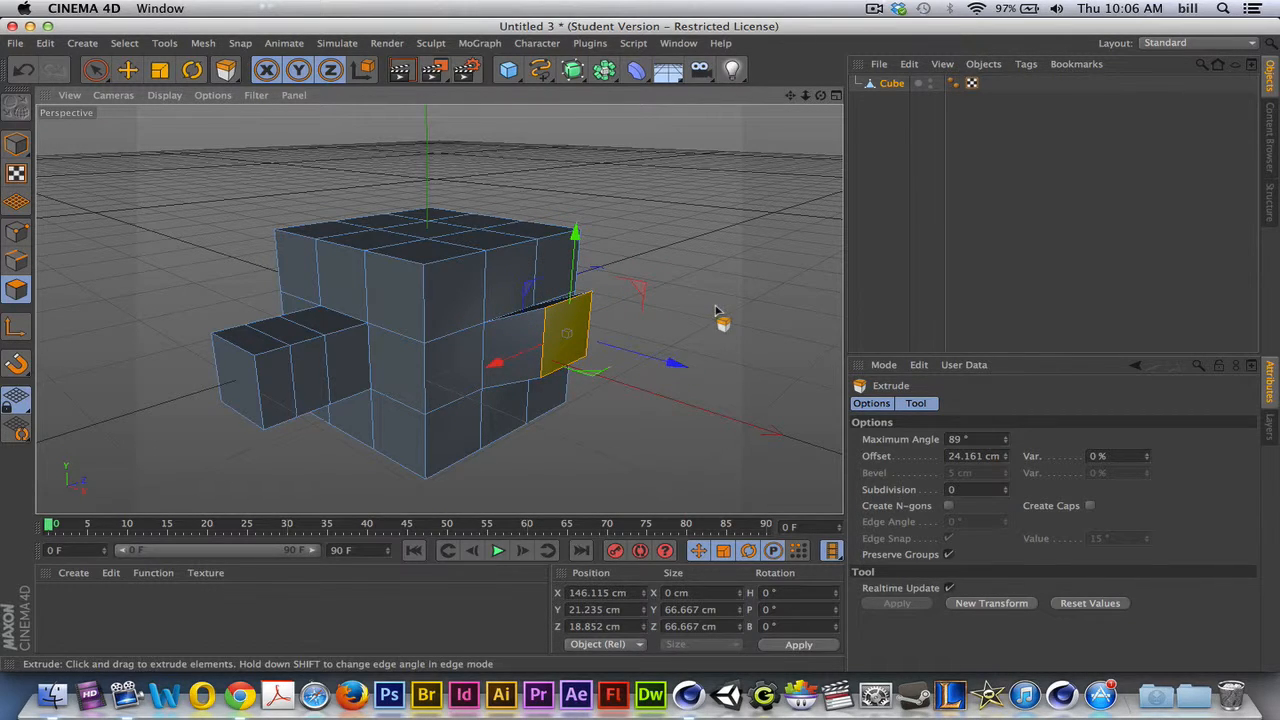
- Raise the top face's centre polygon to about Y 103 cm and extrude it upward in three segments to about Y 170 cm
click(425, 230)
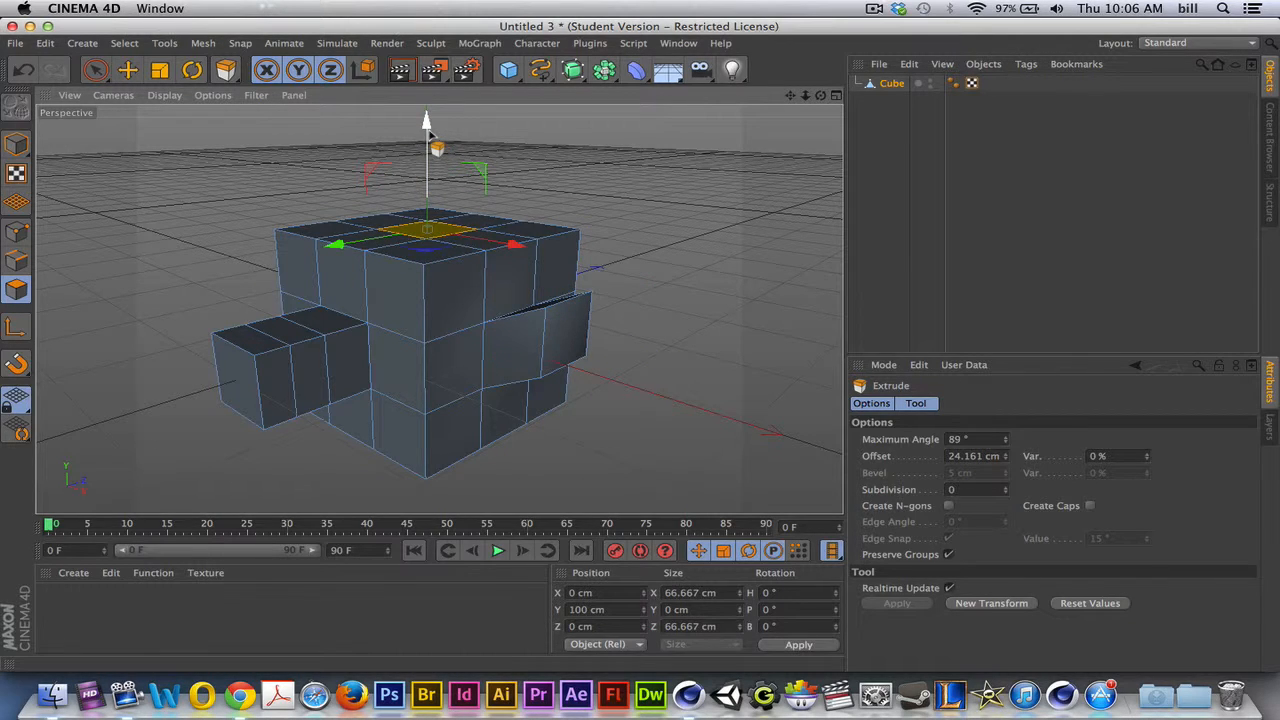
mouse_move(430, 135)
mouse_down()
mouse_move(388, 95)
mouse_move(438, 125)
mouse_up()
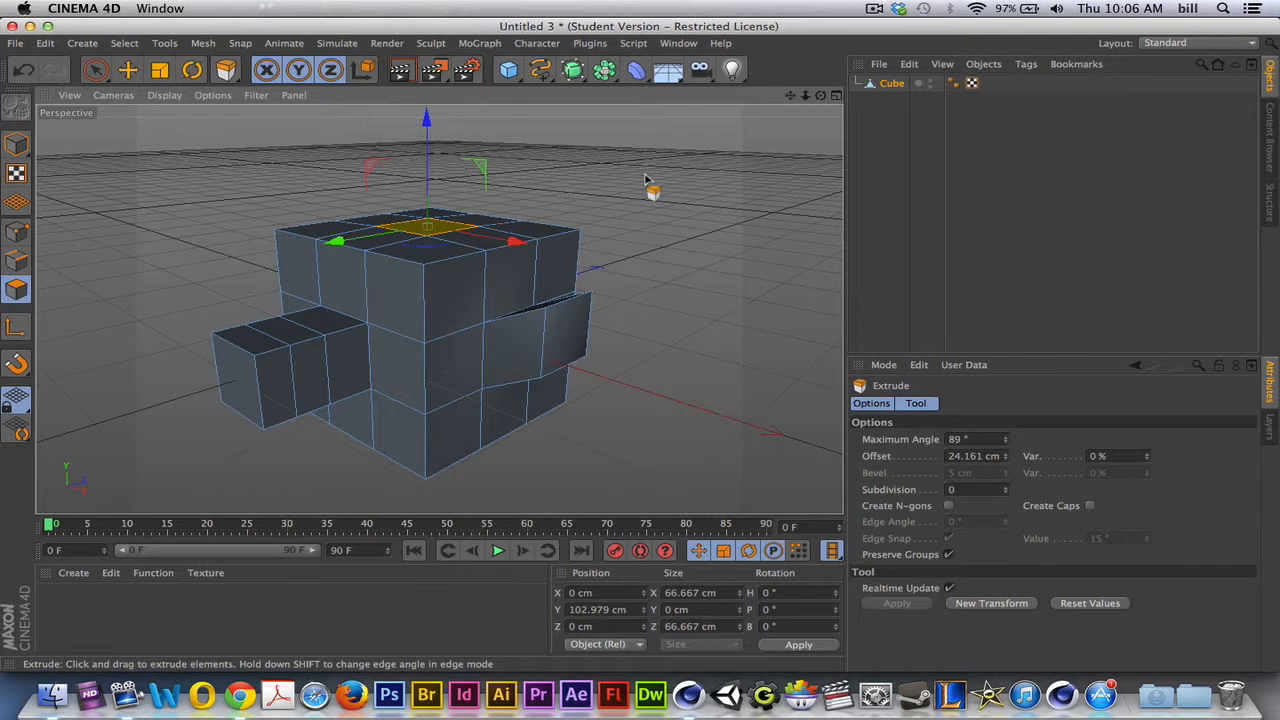
drag(646, 179, 686, 179)
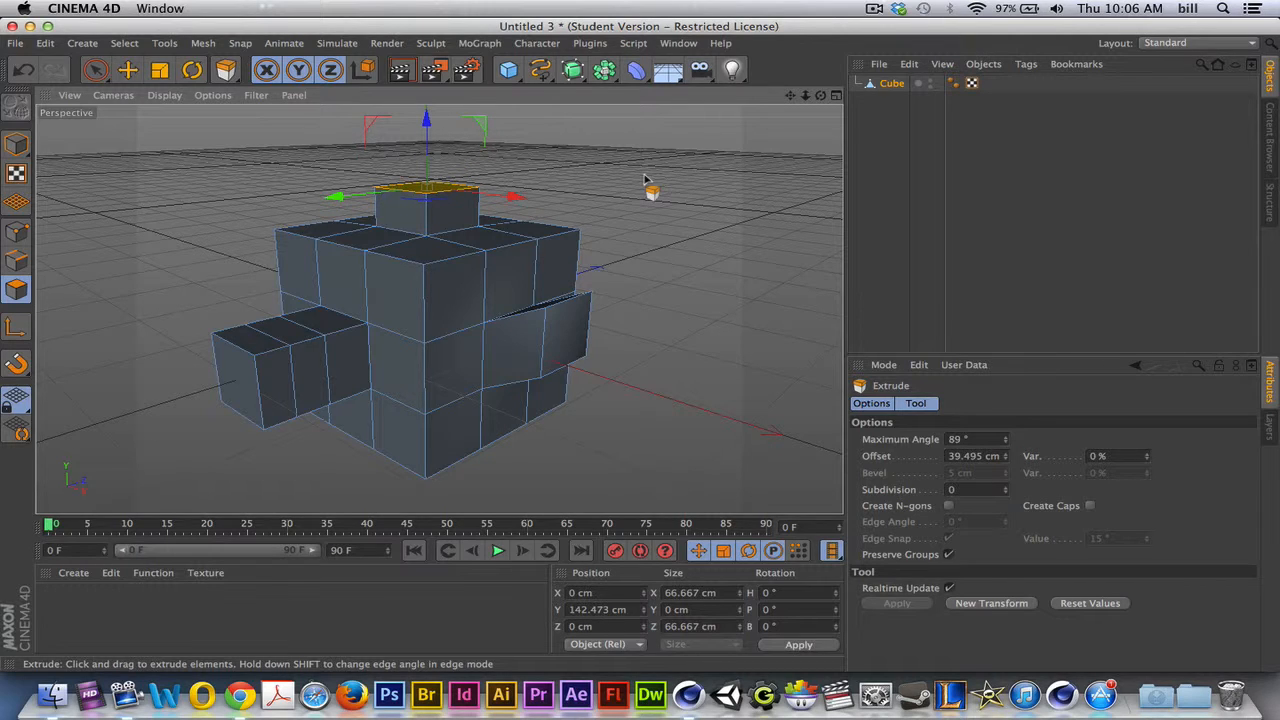
key(super+z)
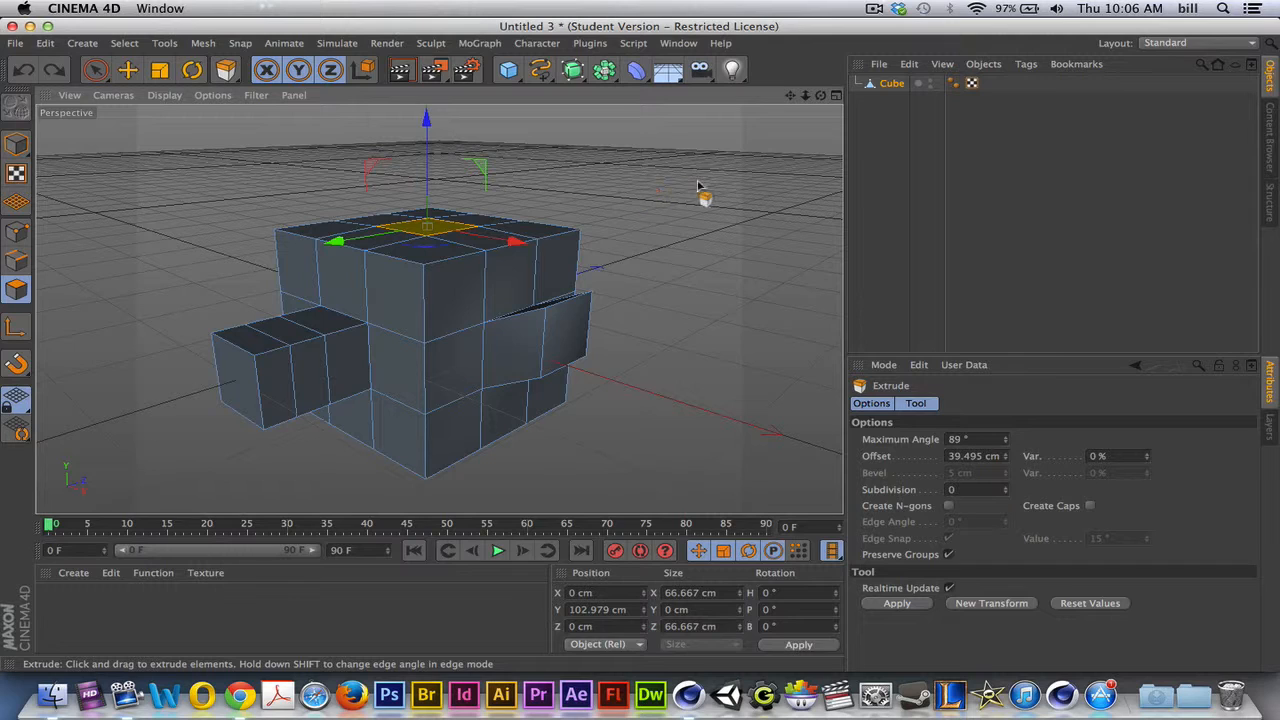
drag(705, 191, 611, 214)
key(super+z)
drag(632, 332, 576, 212)
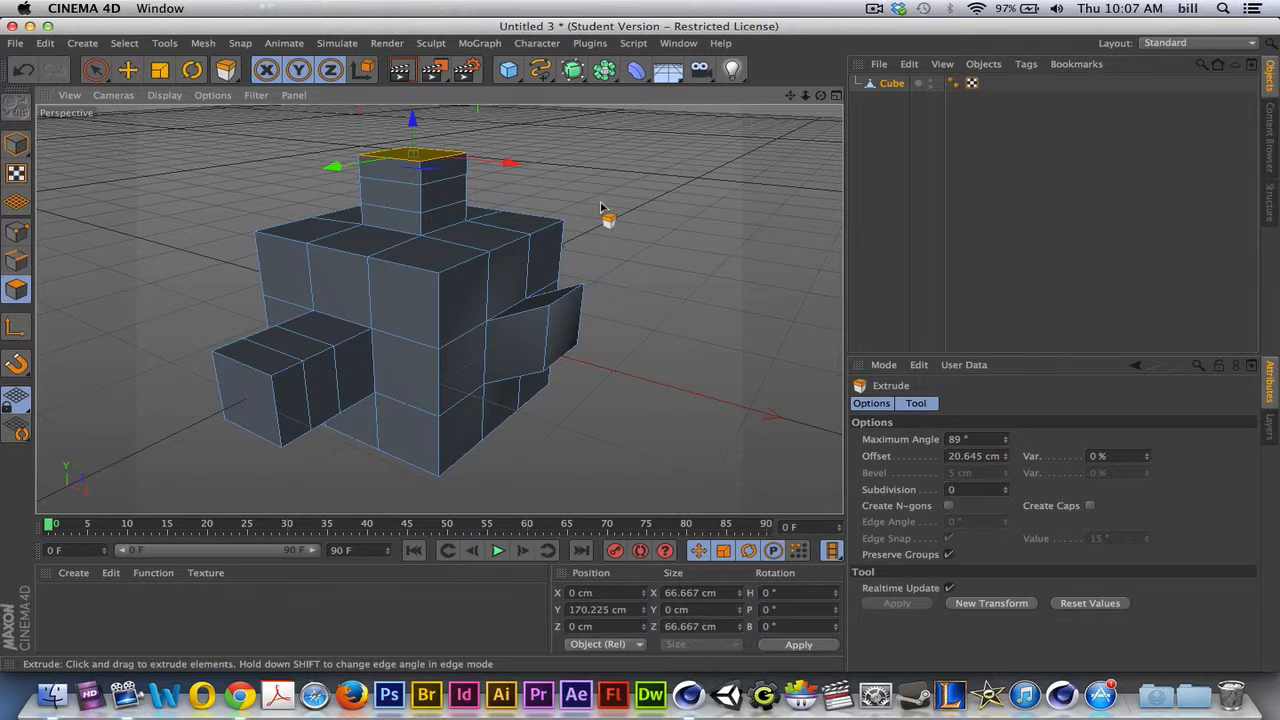
- Switch to the Move tool and back to the Extrude tool with the top polygon still selected
click(127, 69)
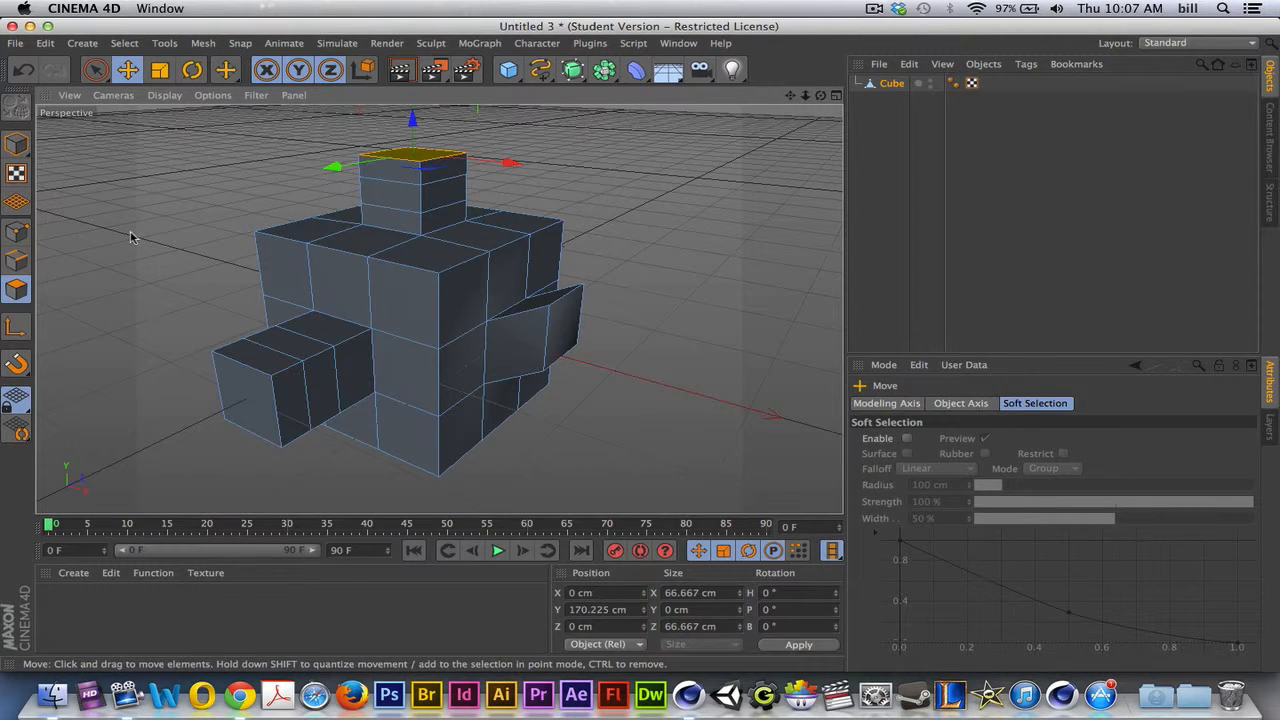
key(d)
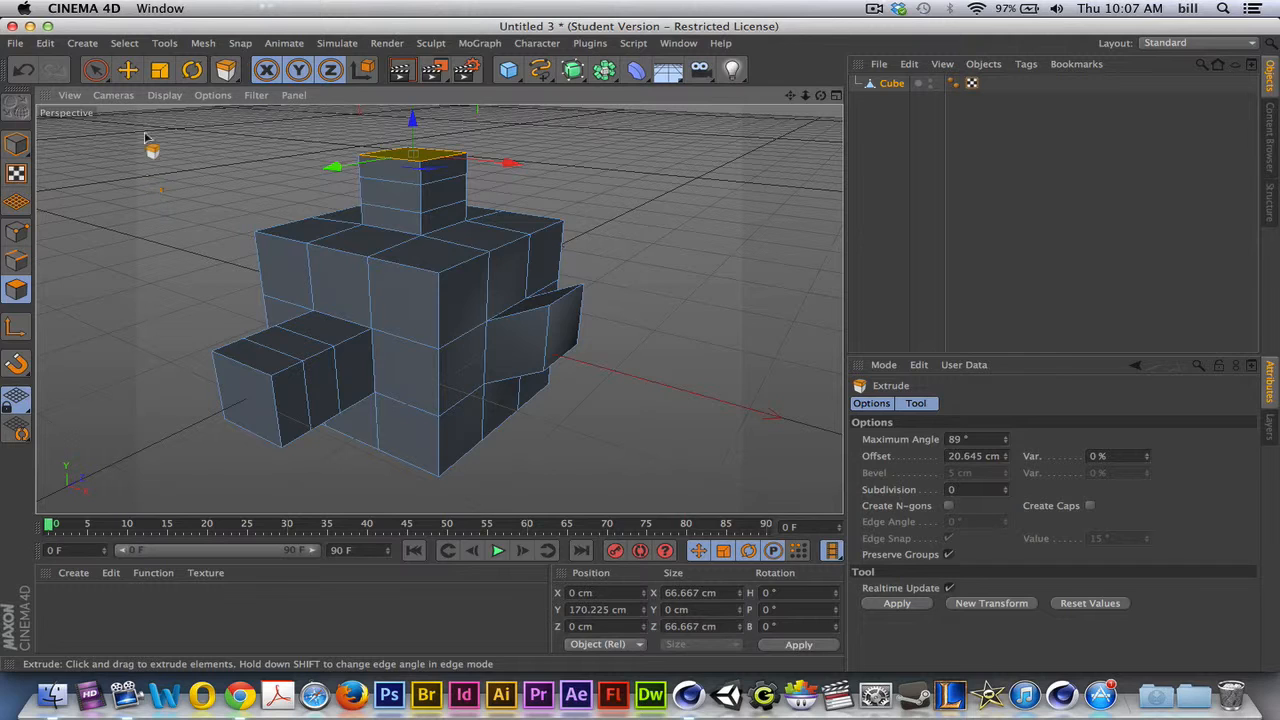
- Bring up the list of modelling shortcuts, activate Extrude through it, and switch back to the Move tool
key(e)
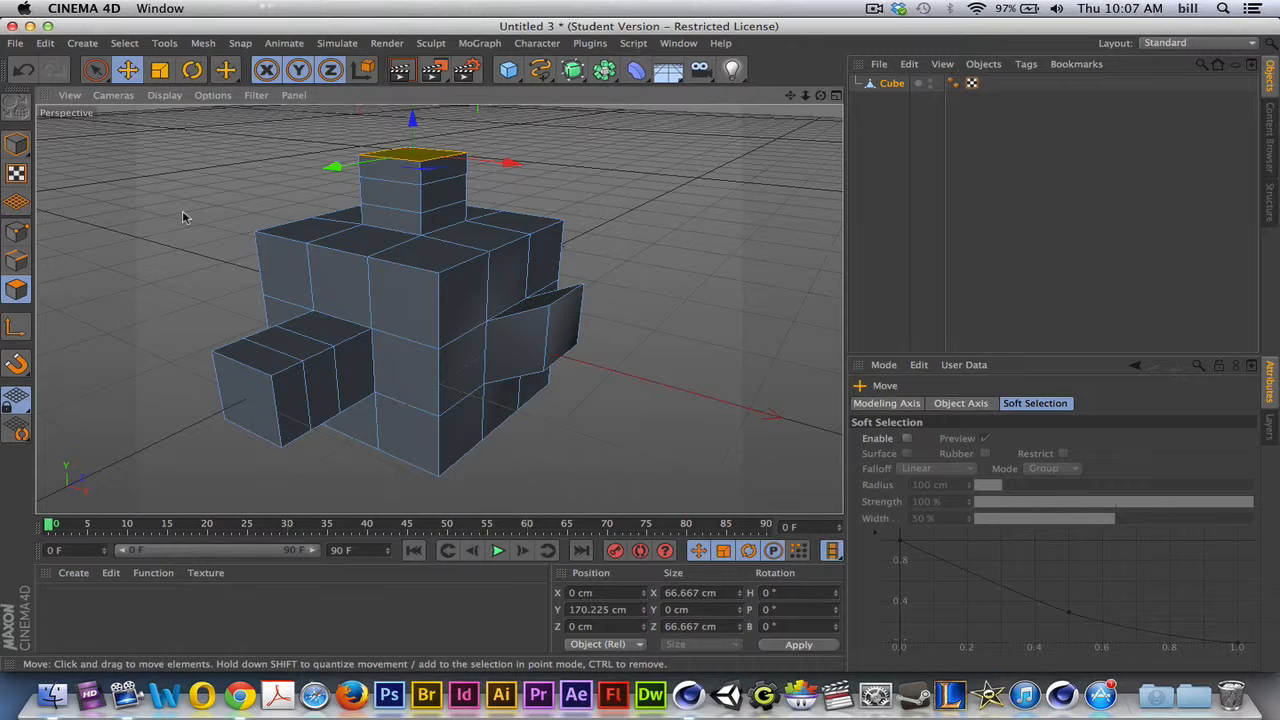
key(m)
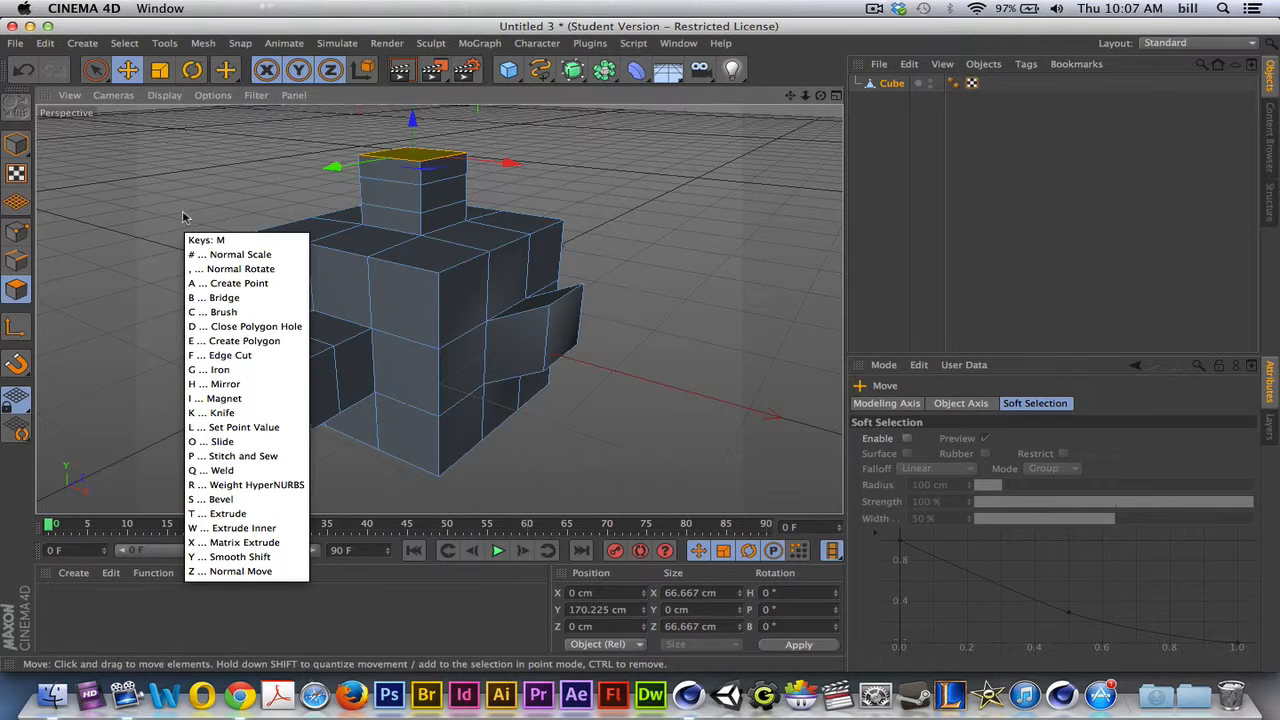
key(Escape)
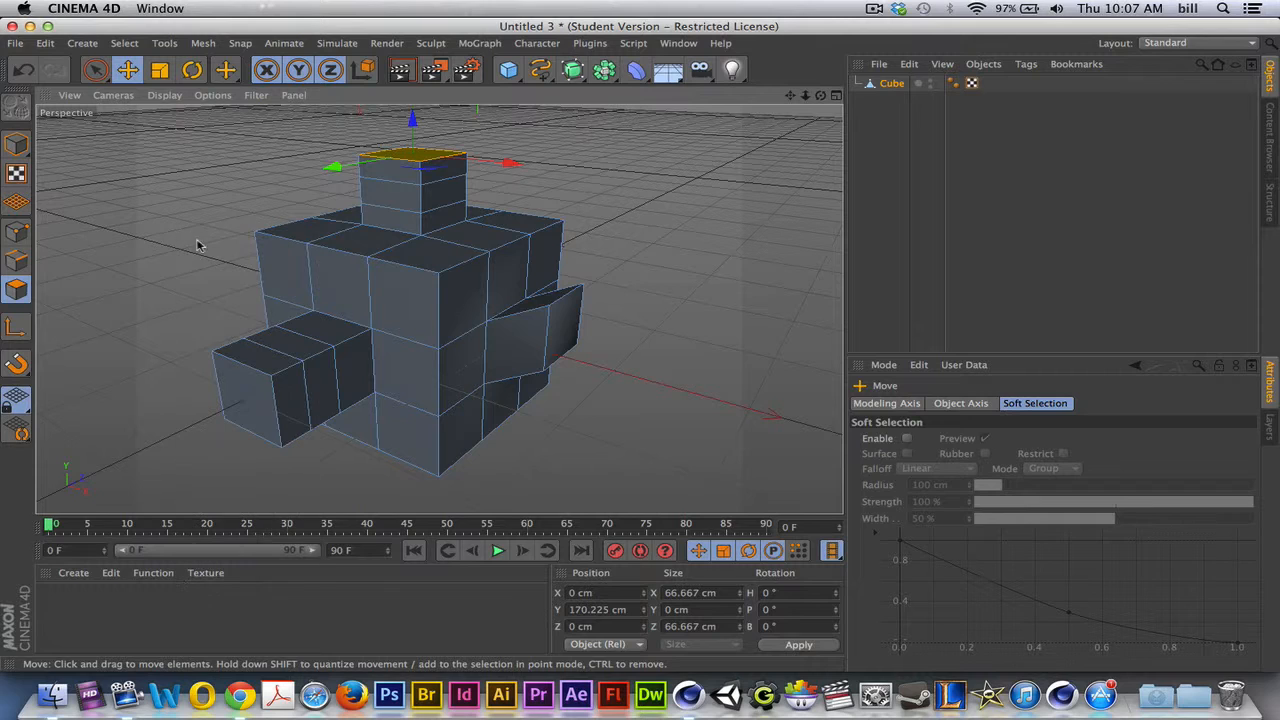
key(m)
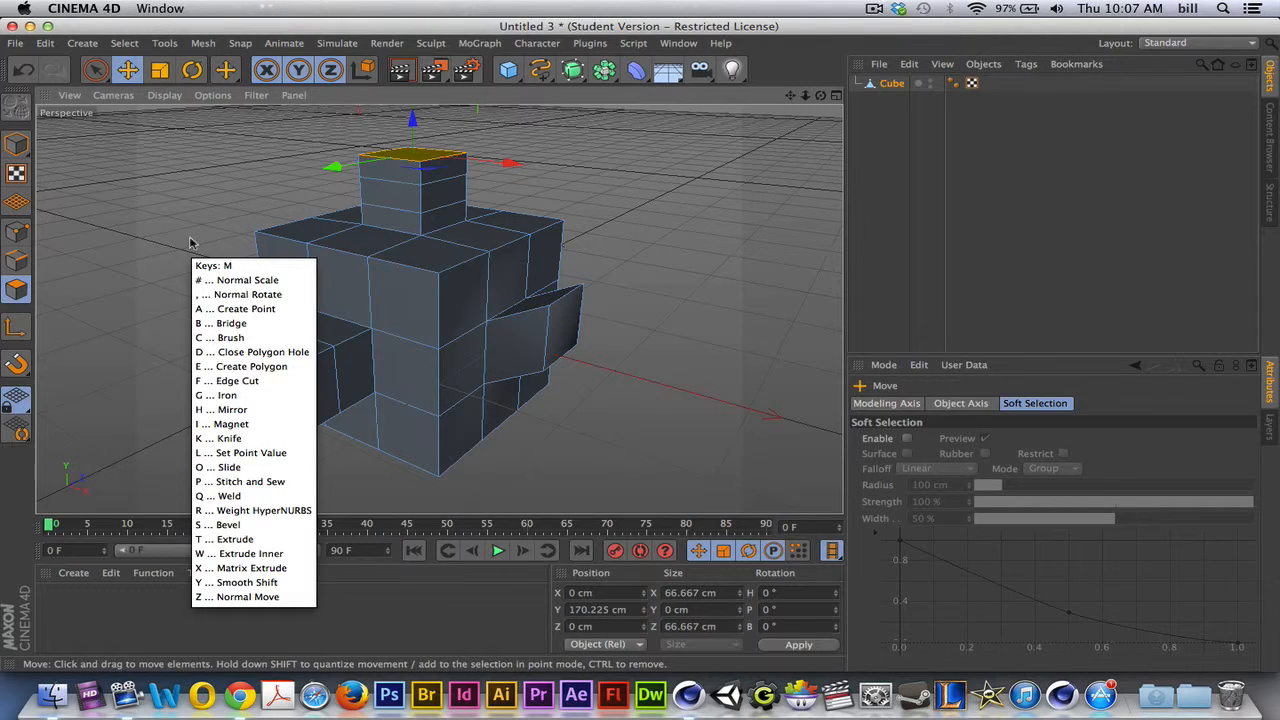
key(t)
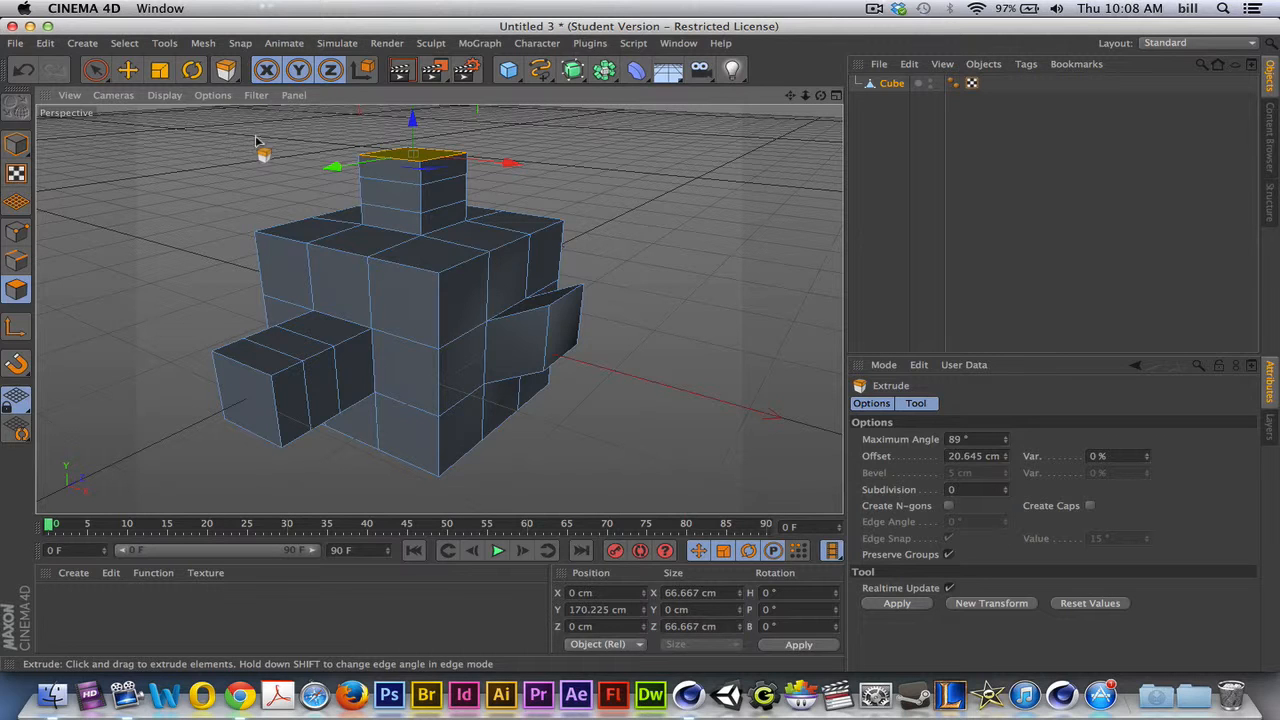
click(127, 69)
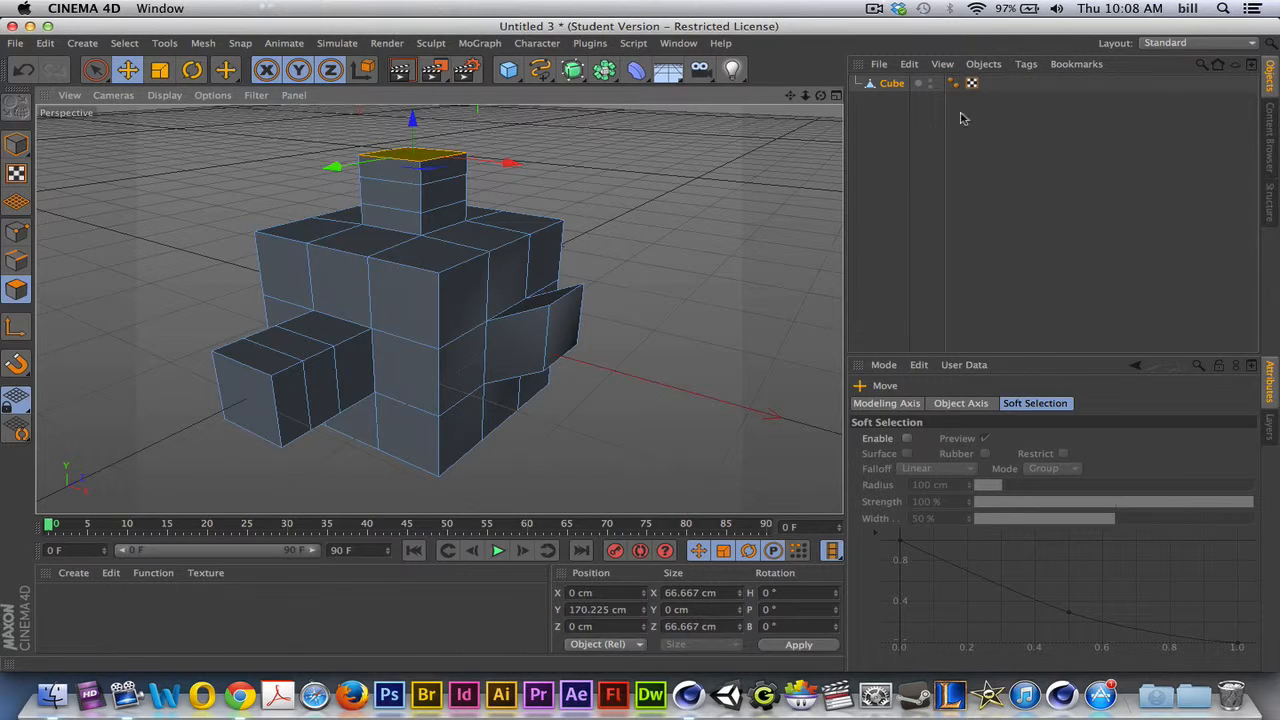
- Switch the interface layout to Modeling
click(1168, 45)
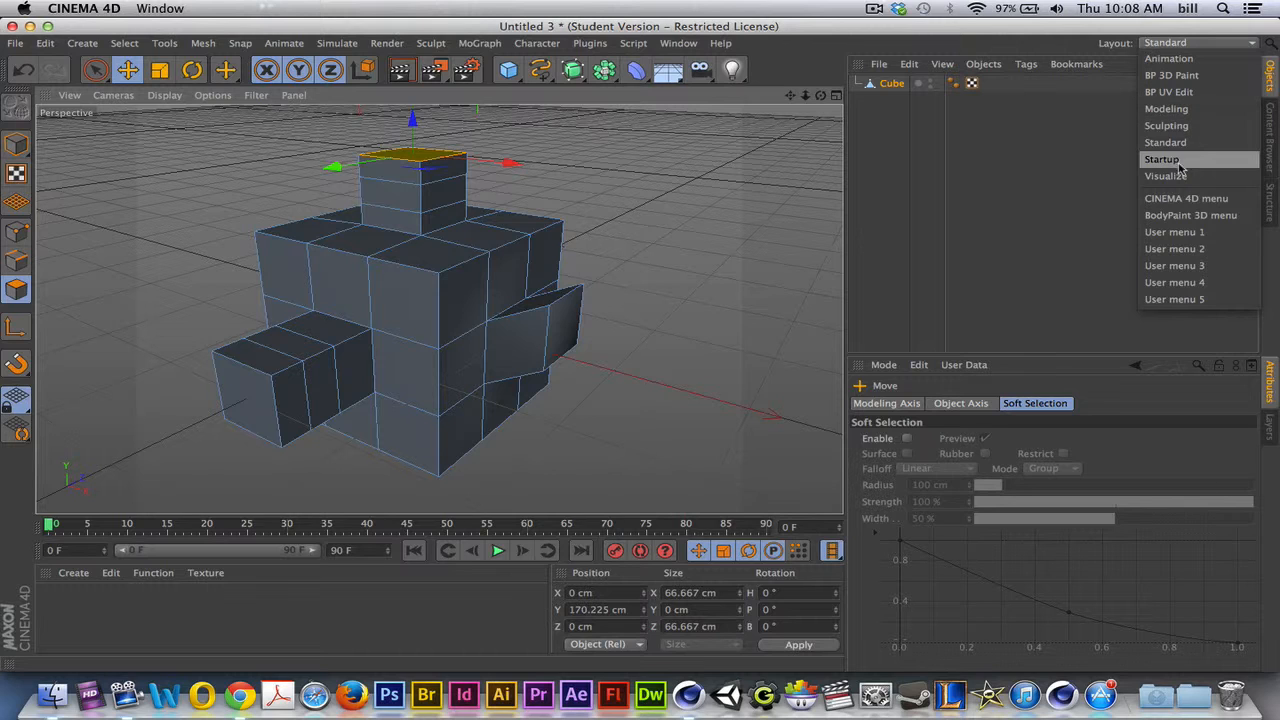
click(1167, 108)
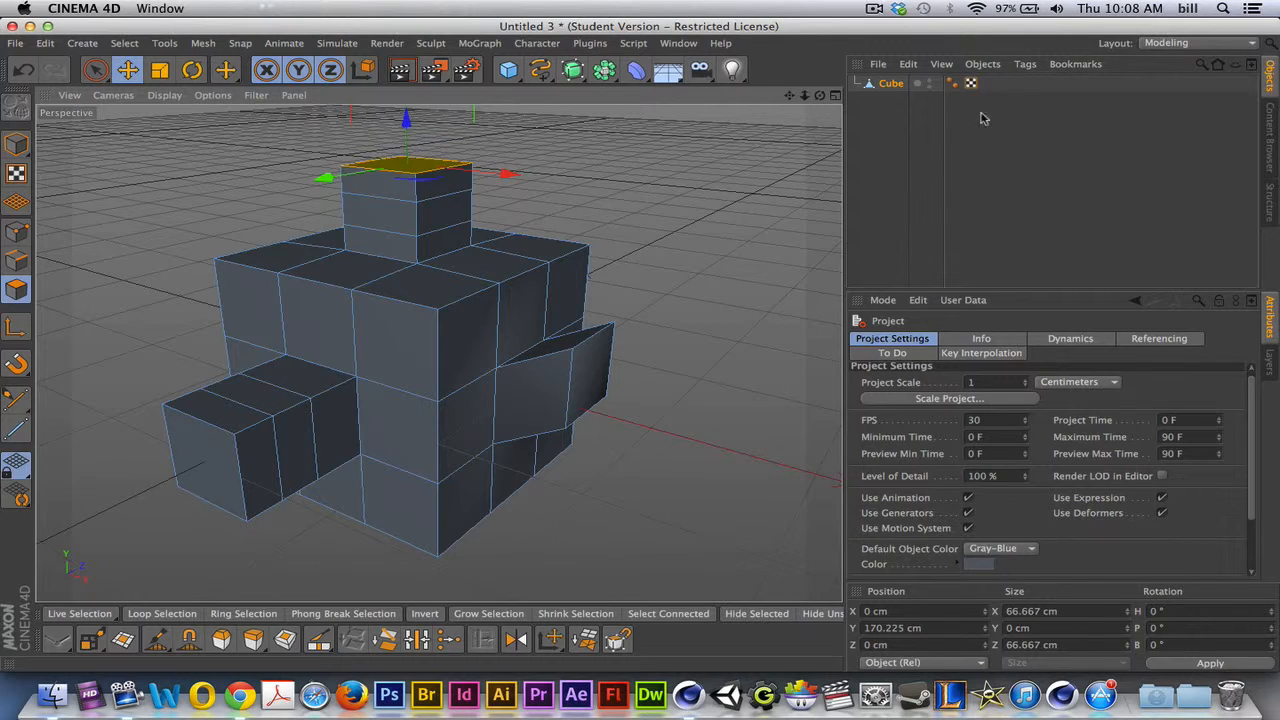
click(1177, 44)
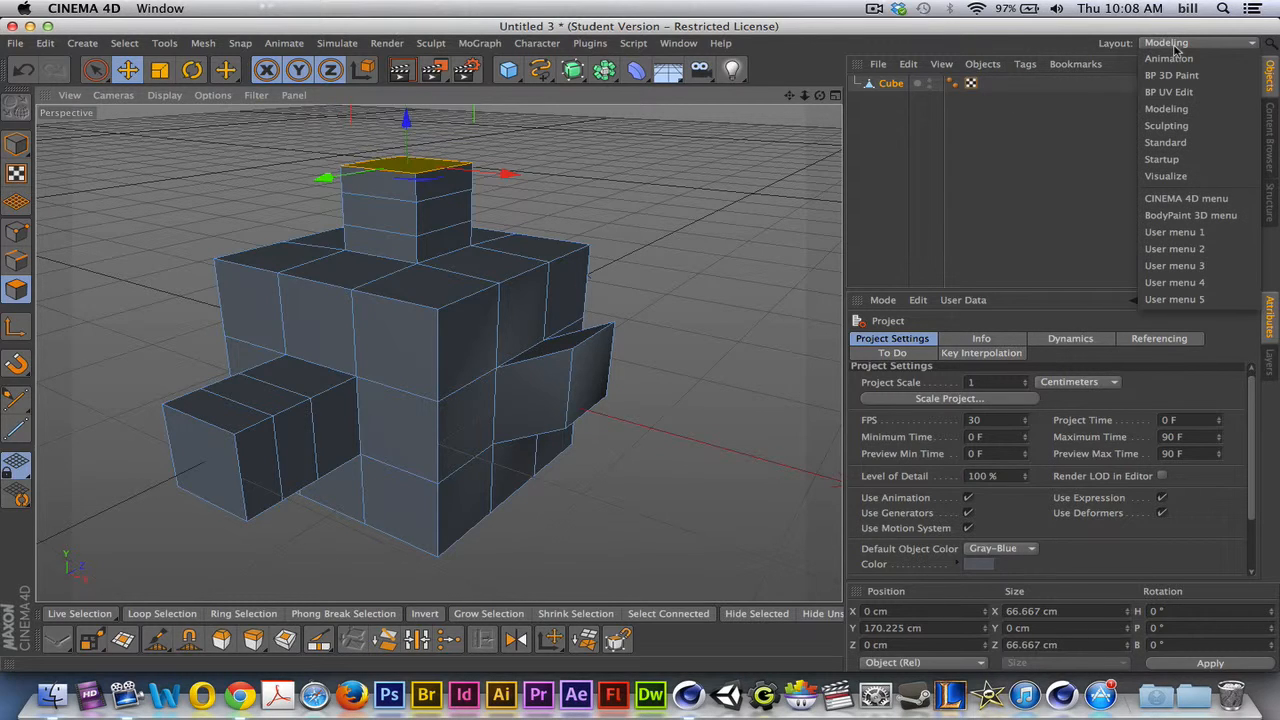
click(1180, 109)
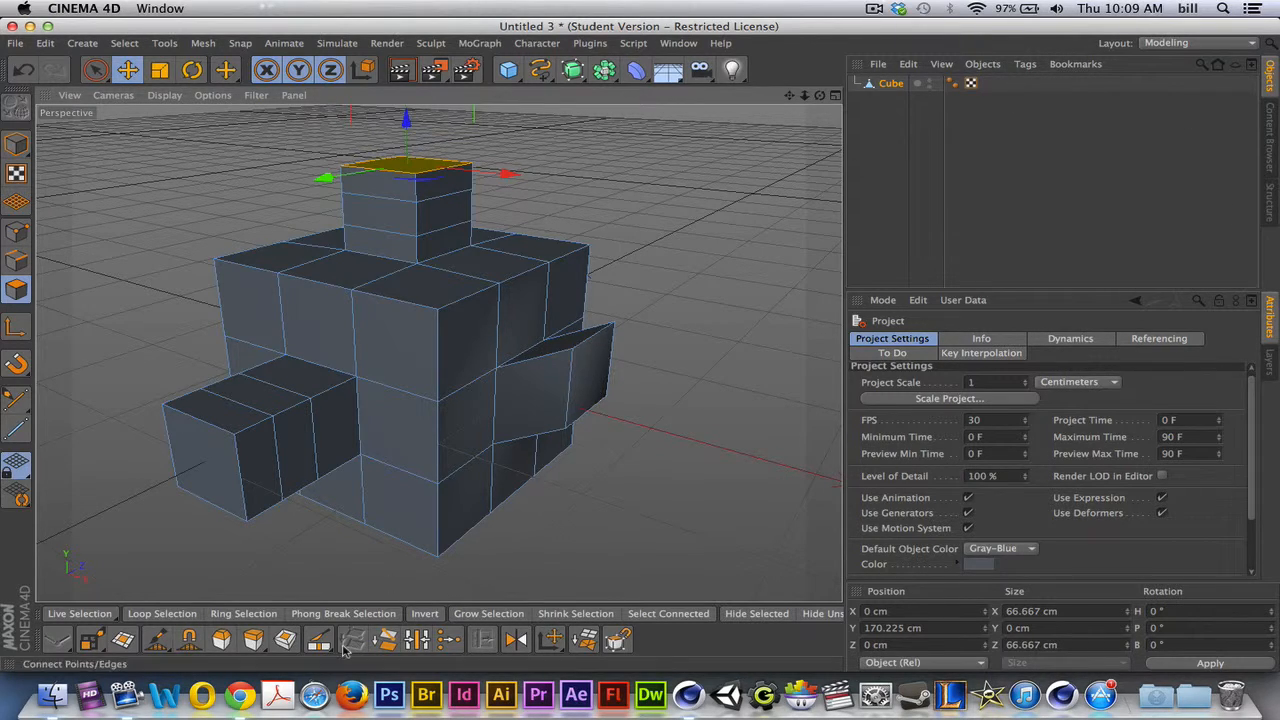
- Extrude the tower's selected top polygon upward twice more, by about 20 cm and 9.5 cm
click(252, 640)
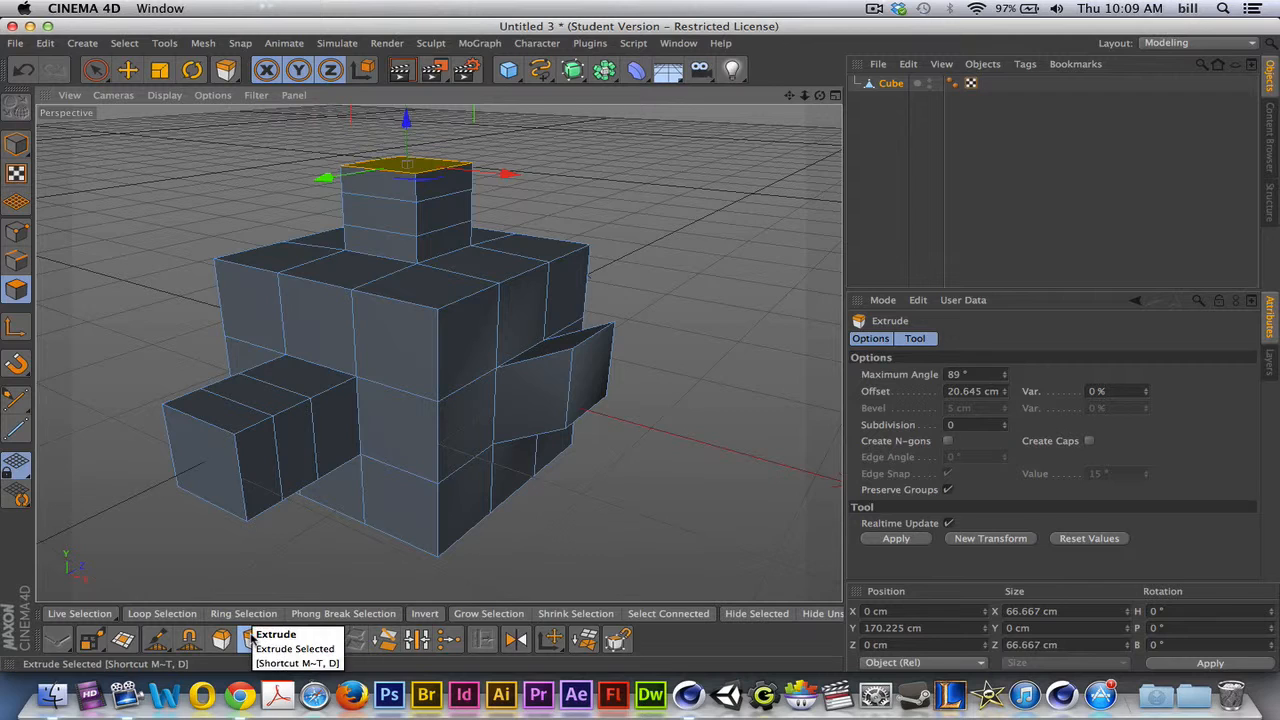
drag(640, 383, 655, 383)
drag(597, 514, 605, 514)
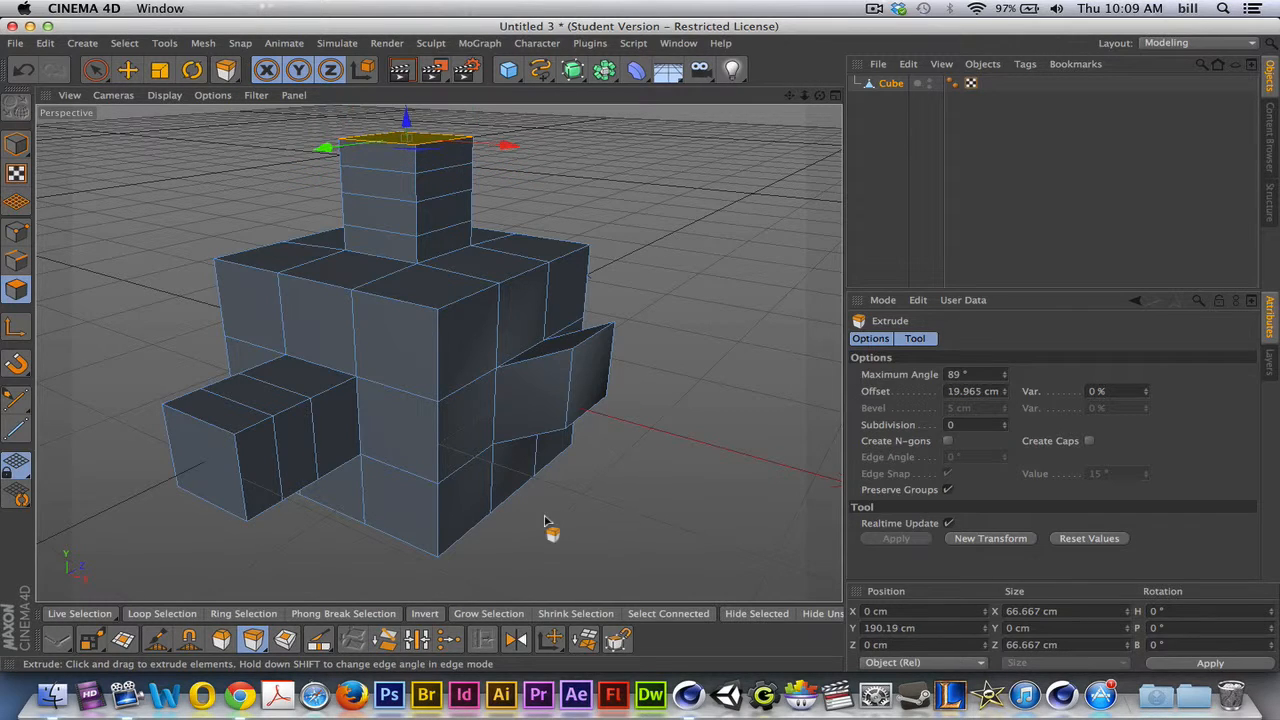
drag(512, 503, 520, 502)
- Extrude the -Z side polygon of the tower's third segment from the bottom outward about 28 cm
click(369, 182)
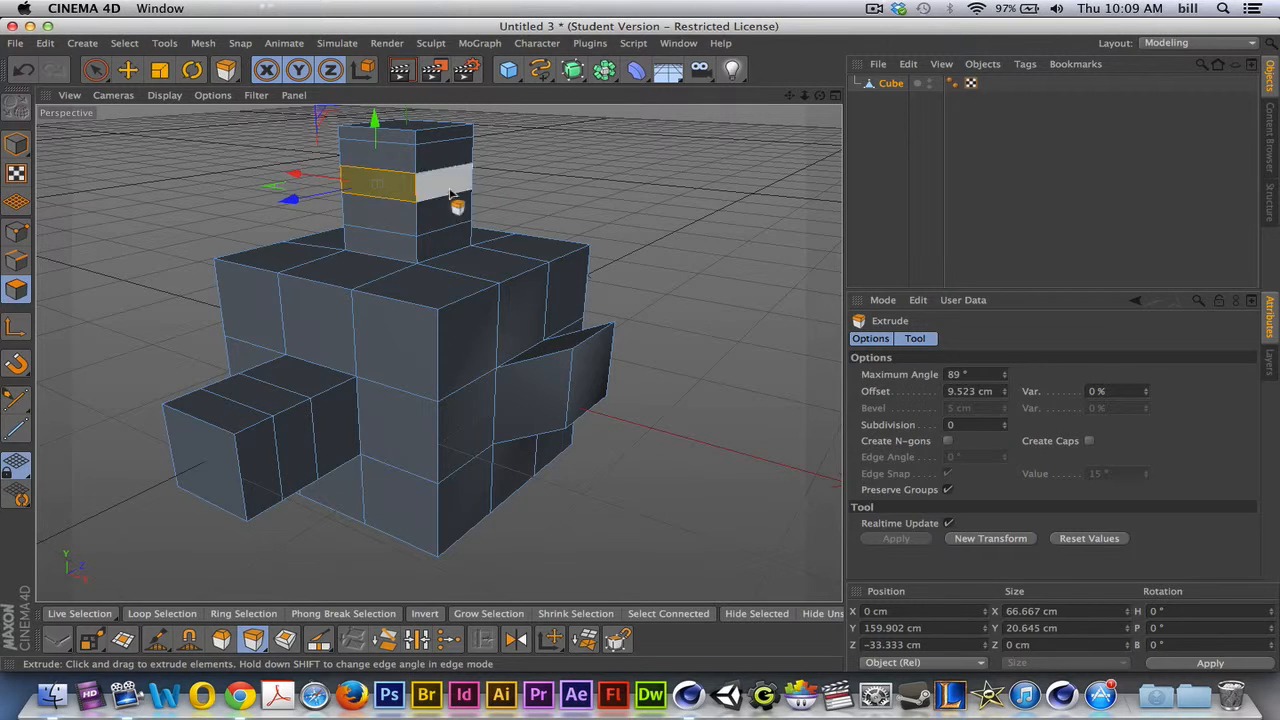
drag(566, 200, 628, 200)
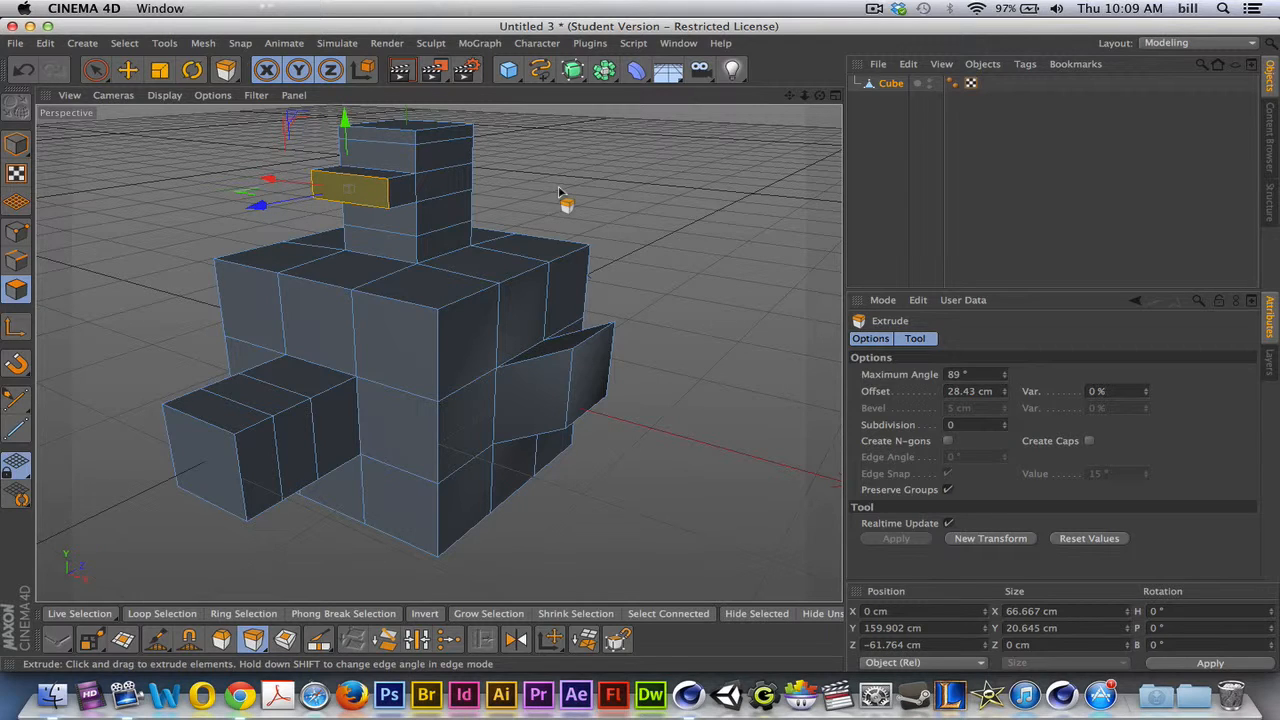